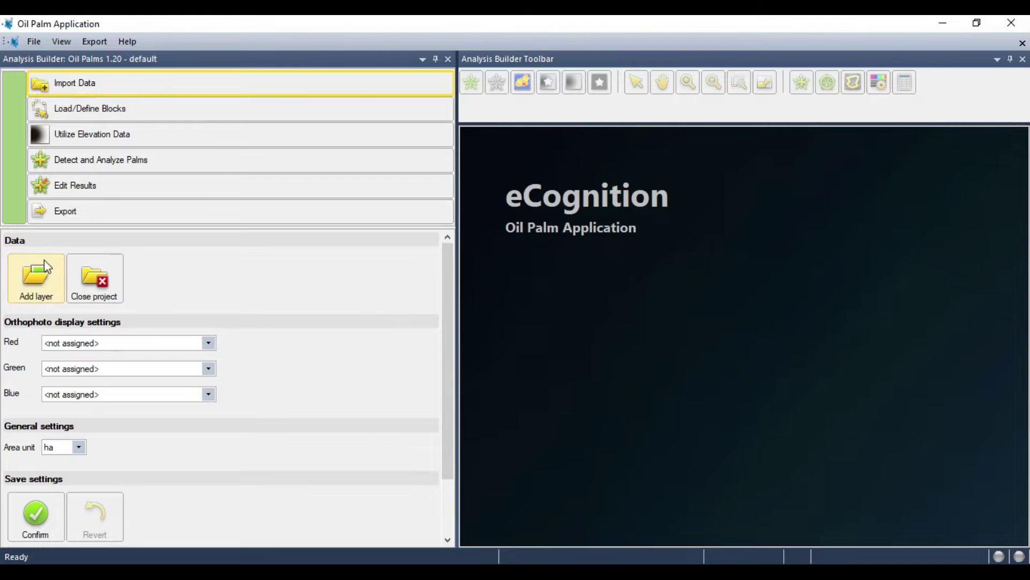
- Add the multispectral image MUL from the Data folder as a layer
{"action": "left_click", "coordinate": [36, 277]}
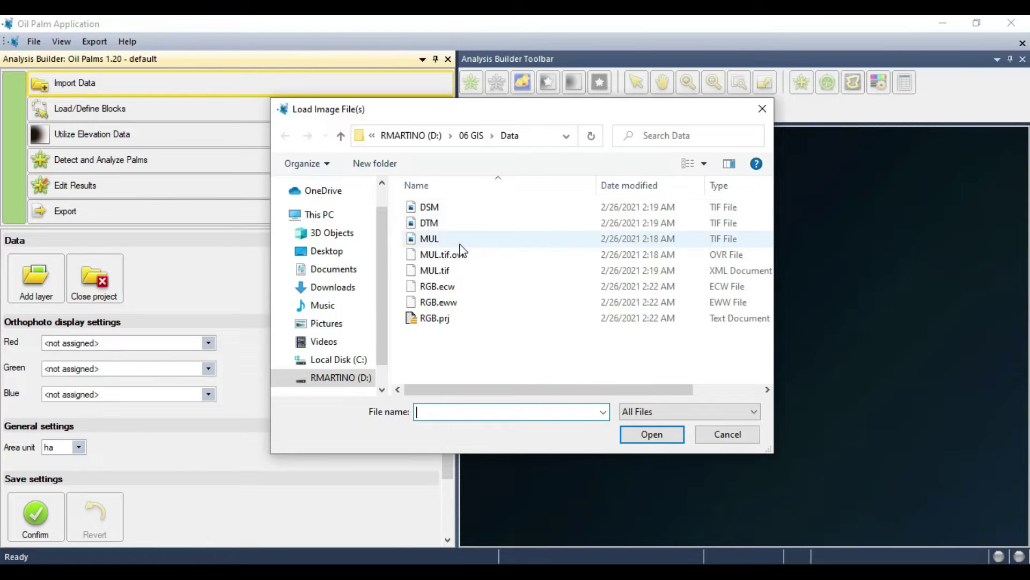
{"action": "left_click", "coordinate": [429, 239]}
{"action": "left_click", "coordinate": [651, 435]}
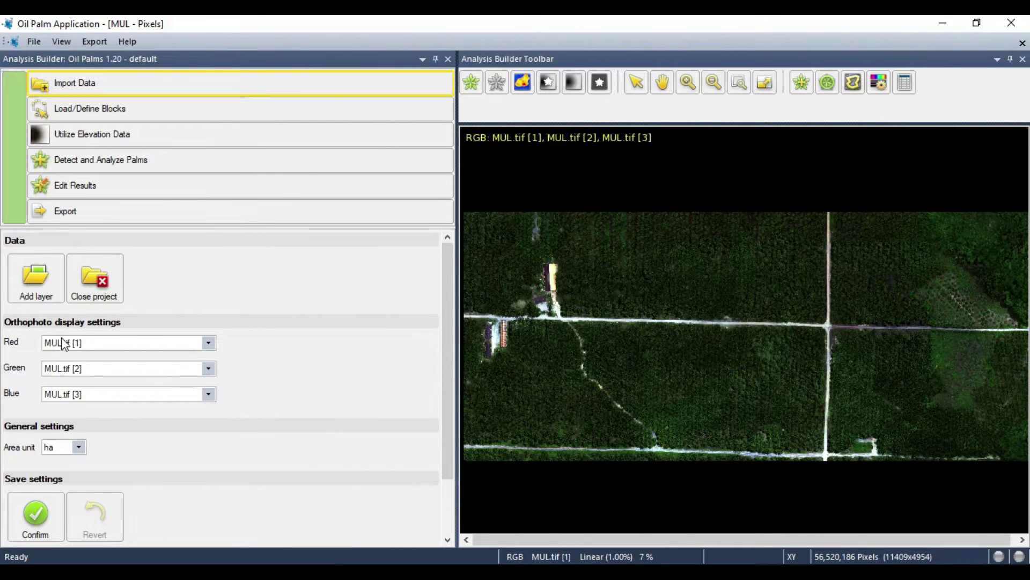
- Assign MUL.tif [1], [2] and [3] to red, green and blue in the orthophoto display settings and confirm them
{"action": "left_click", "coordinate": [207, 345]}
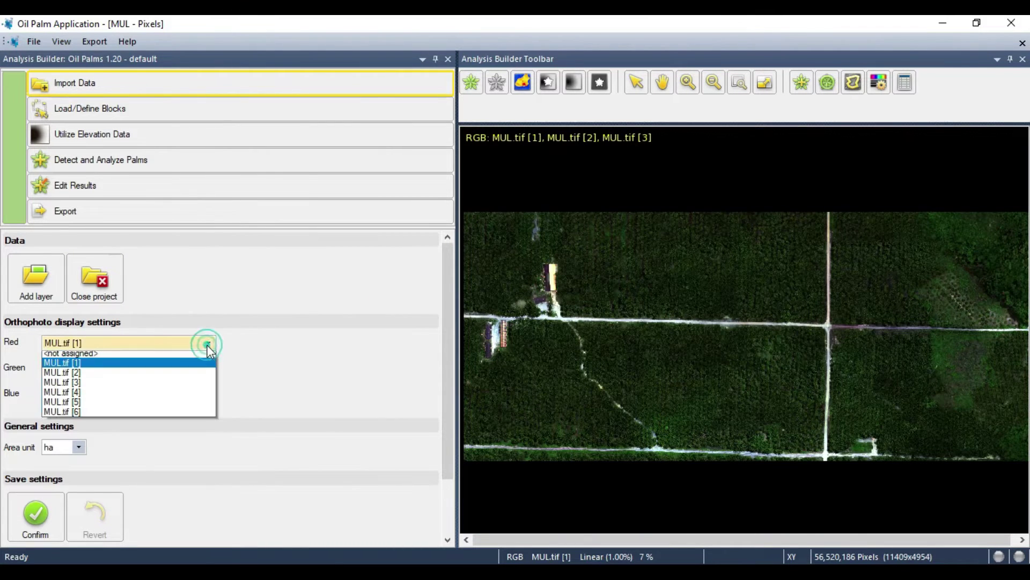
{"action": "left_click", "coordinate": [138, 363]}
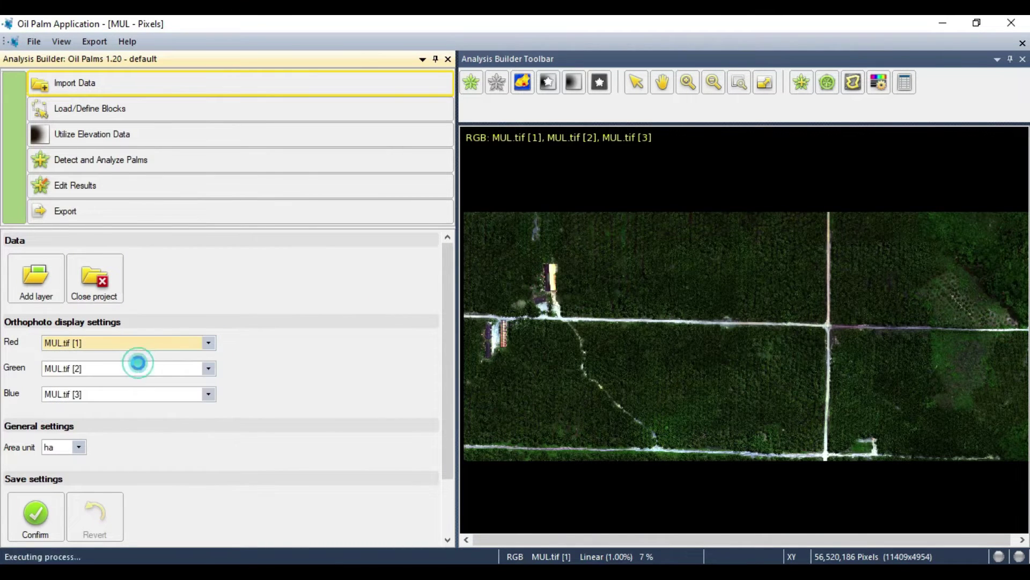
{"action": "left_click", "coordinate": [209, 370]}
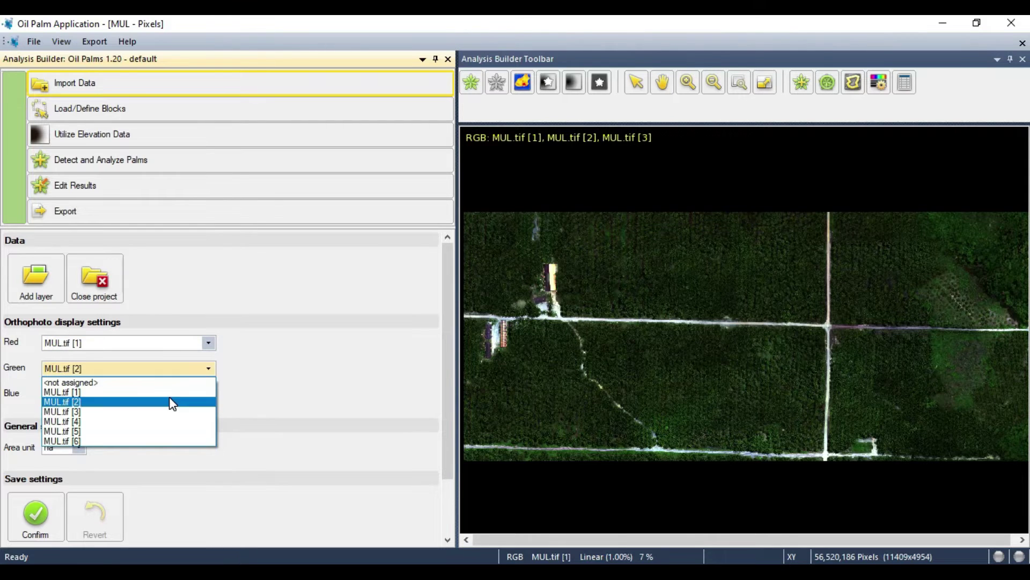
{"action": "left_click", "coordinate": [170, 401]}
{"action": "left_click", "coordinate": [208, 394]}
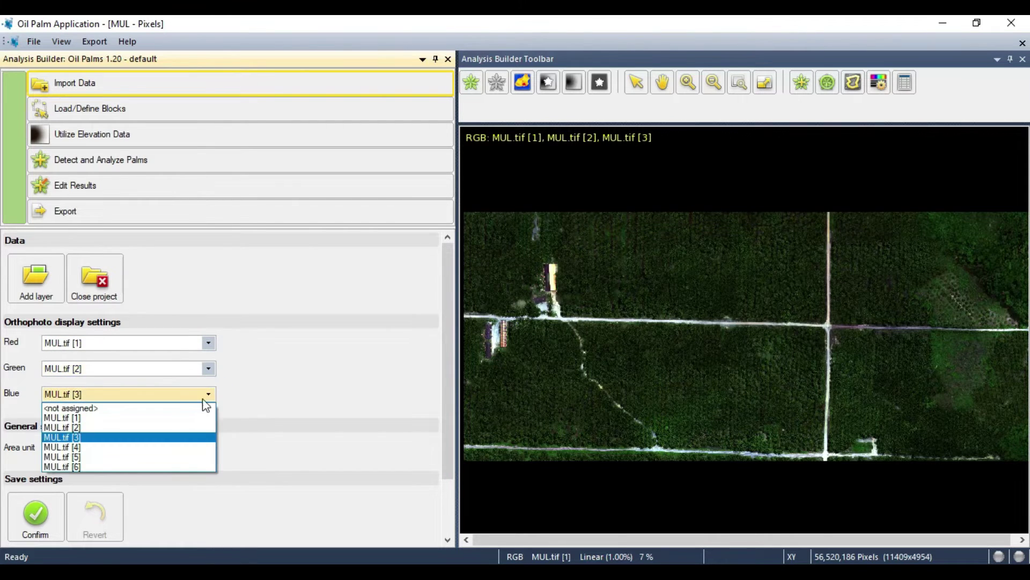
{"action": "left_click", "coordinate": [144, 443]}
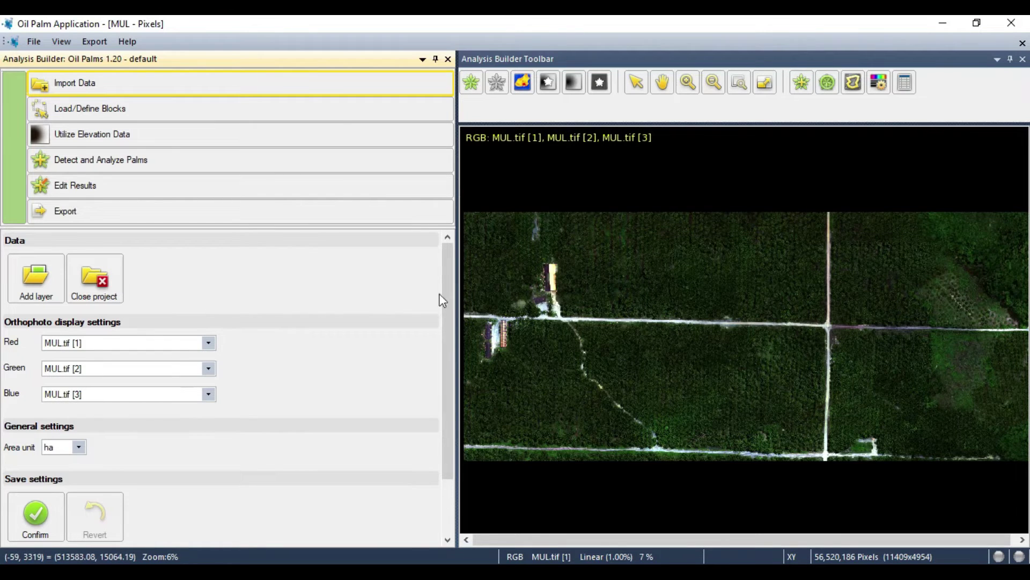
{"action": "left_click", "coordinate": [38, 516]}
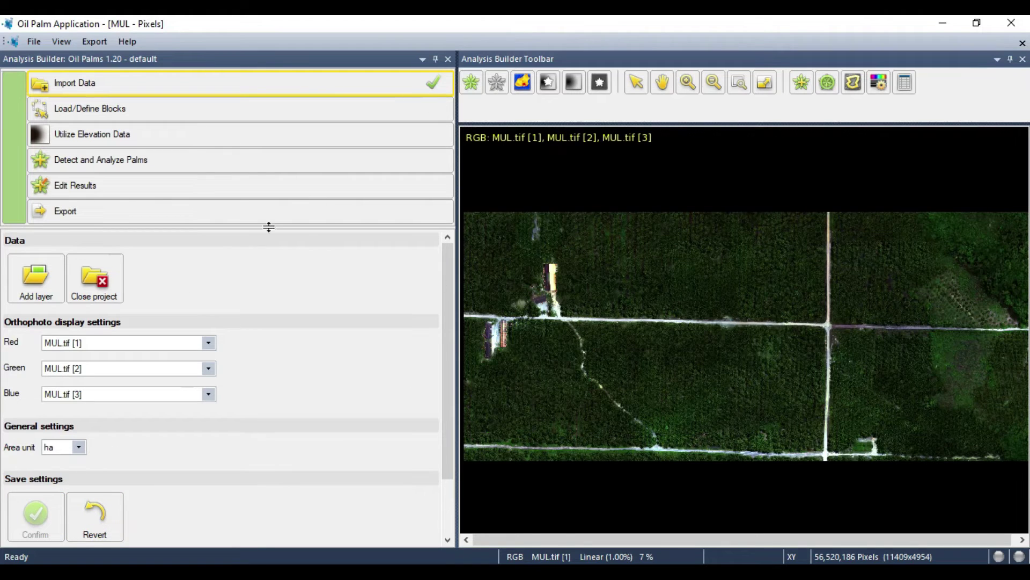
- Choose ha as the area unit in the general settings
{"action": "left_click", "coordinate": [80, 450]}
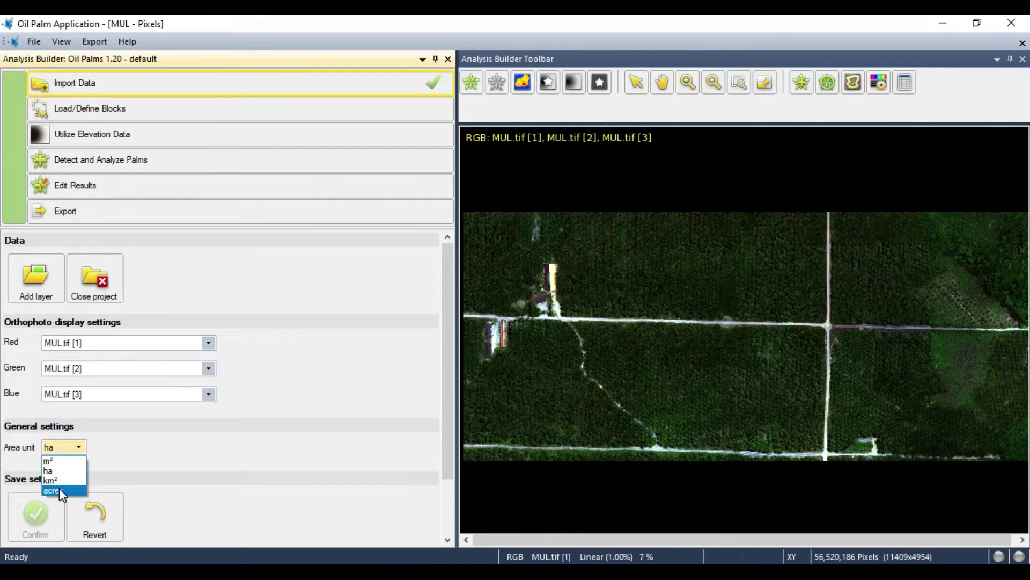
{"action": "left_click", "coordinate": [49, 470]}
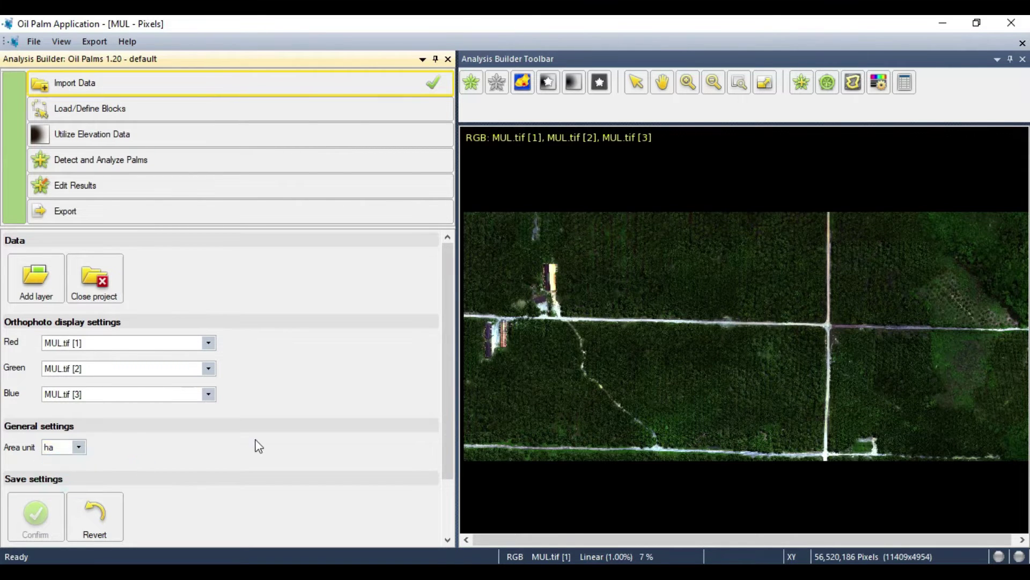
{"action": "left_click", "coordinate": [321, 401]}
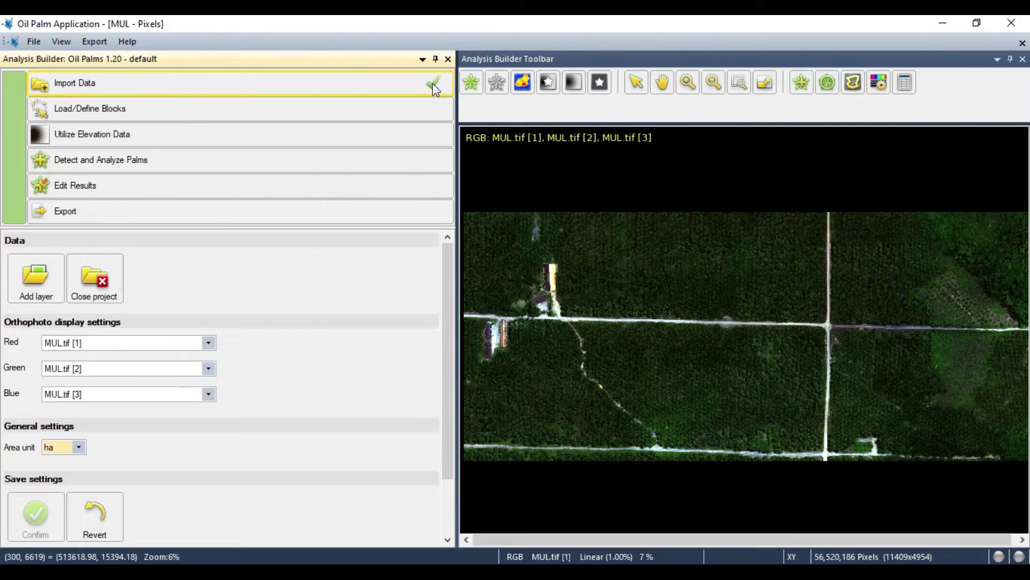
- Go to the block definition stage and choose Manual Creation as the mode
{"action": "left_click", "coordinate": [101, 118]}
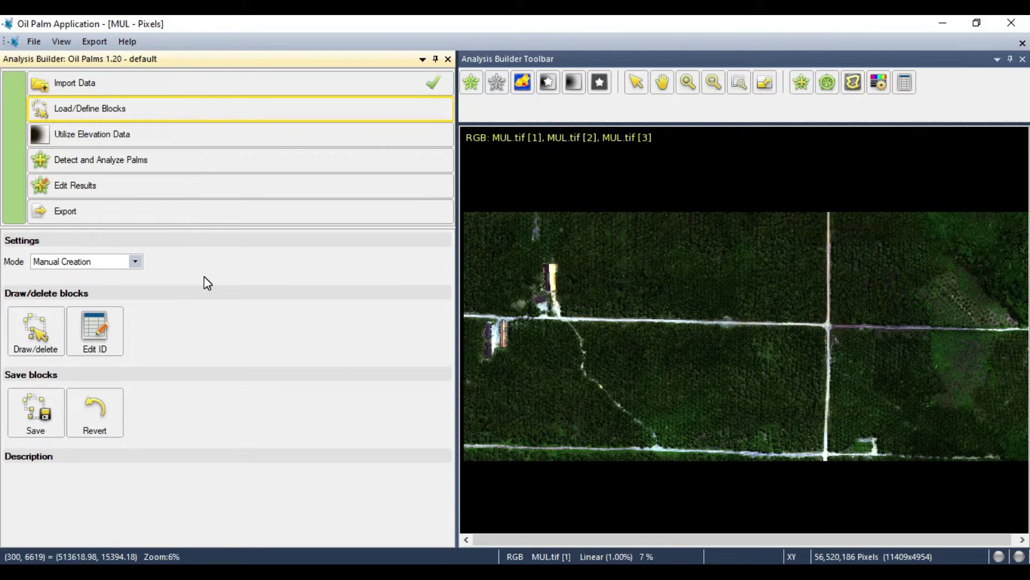
{"action": "left_click", "coordinate": [138, 263]}
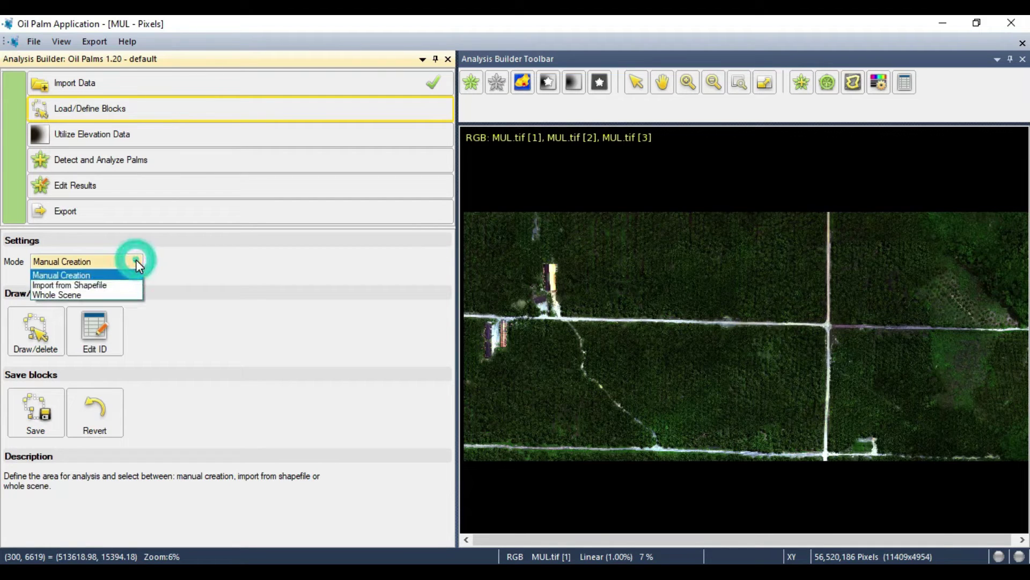
{"action": "left_click", "coordinate": [89, 275]}
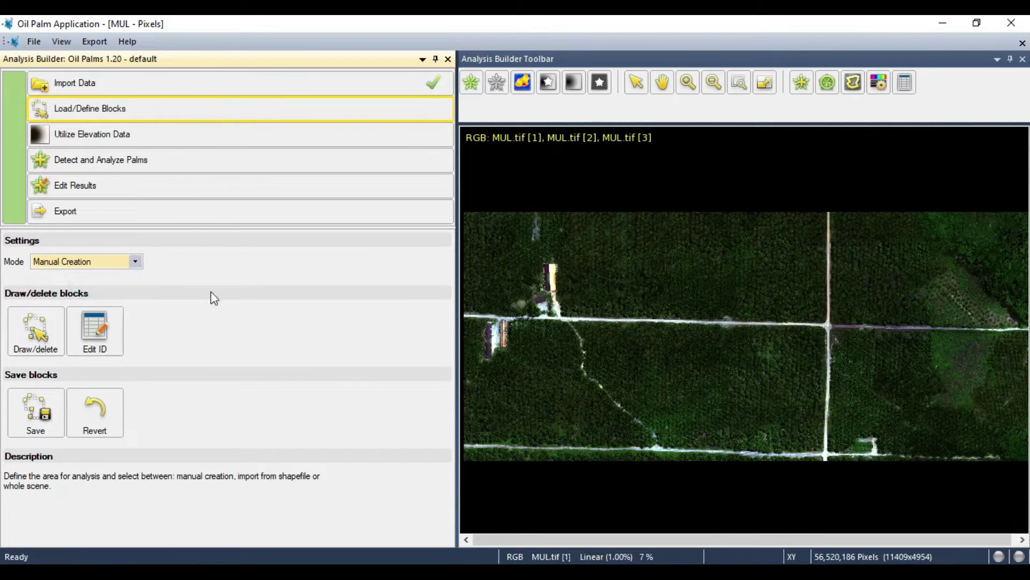
{"action": "left_click", "coordinate": [240, 296]}
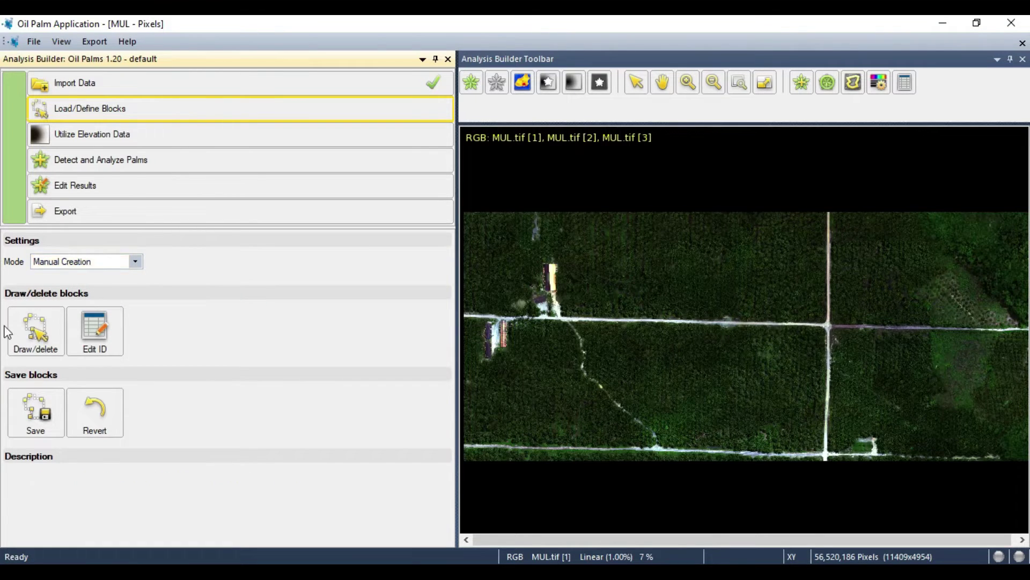
- Start drawing a block polygon at the junction of the winding path and the upper road, and extend it east along the road to the crossroads
{"action": "left_click", "coordinate": [33, 331]}
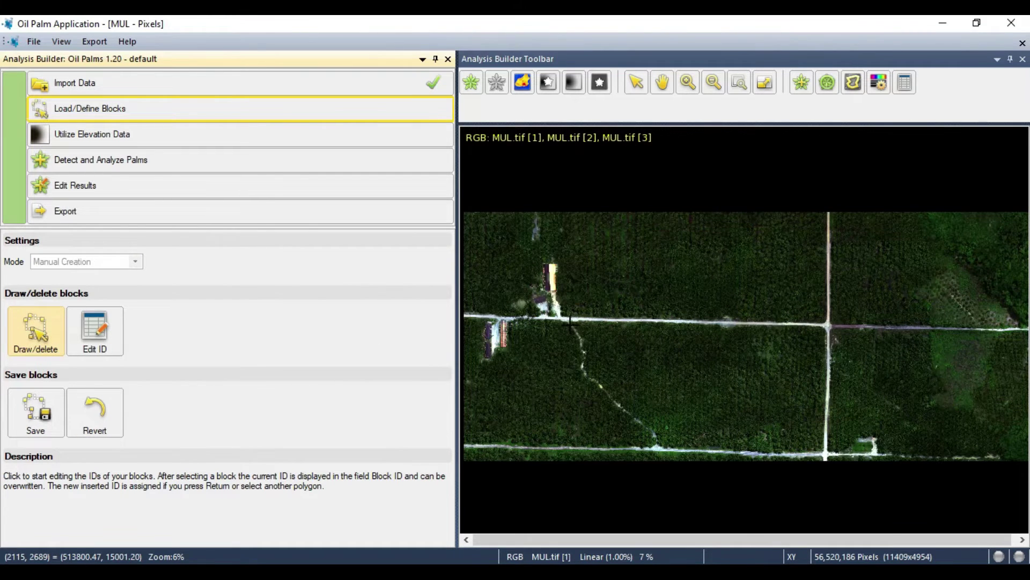
{"action": "scroll", "coordinate": [570, 321], "scroll_direction": "up", "scroll_amount": 1}
{"action": "scroll", "coordinate": [554, 313], "scroll_direction": "up", "scroll_amount": 1}
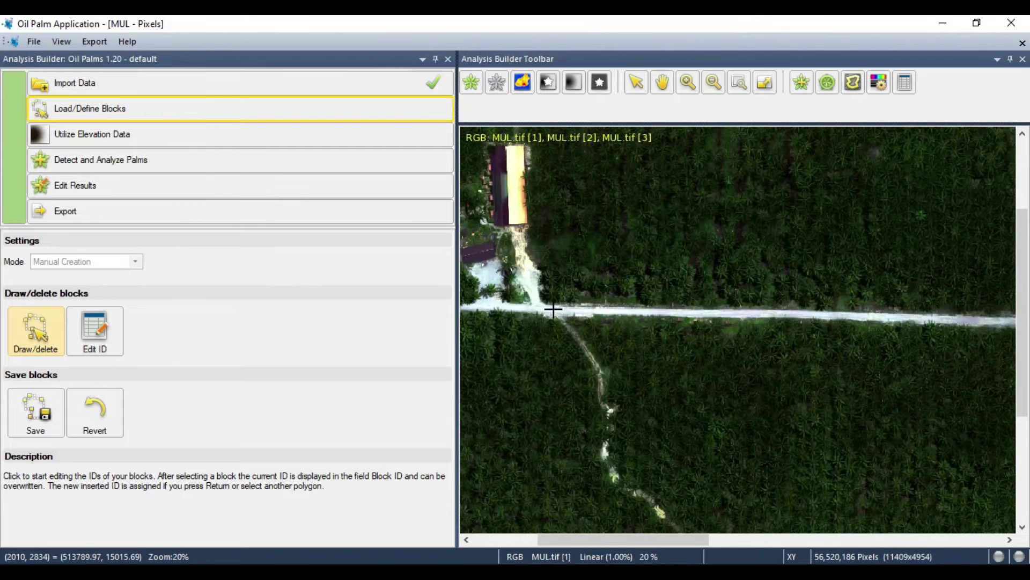
{"action": "scroll", "coordinate": [553, 309], "scroll_direction": "up", "scroll_amount": 1}
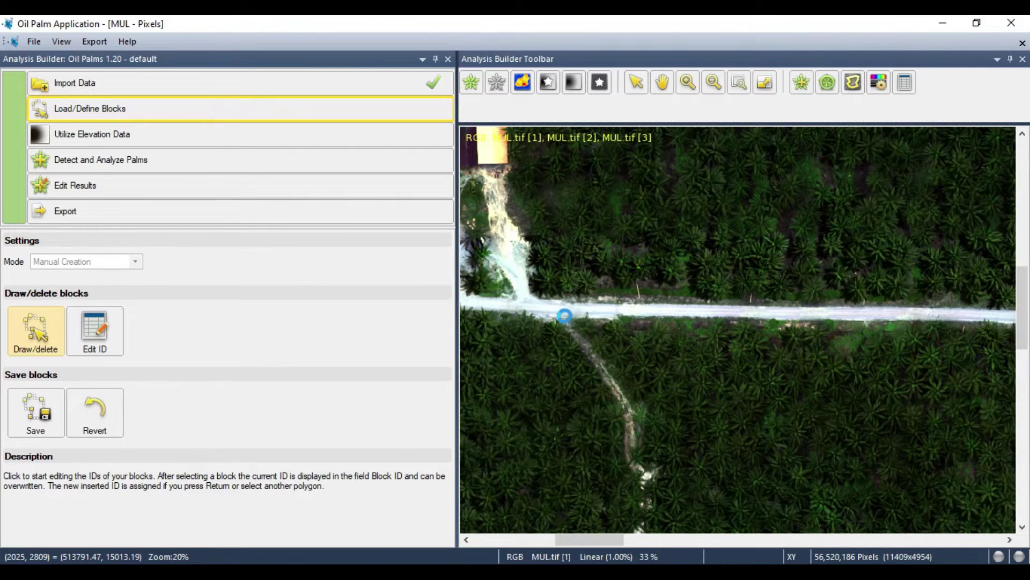
{"action": "scroll", "coordinate": [557, 309], "scroll_direction": "up", "scroll_amount": 1}
{"action": "left_click", "coordinate": [554, 307]}
{"action": "left_click_drag", "start_coordinate": [804, 318], "coordinate": [509, 324]}
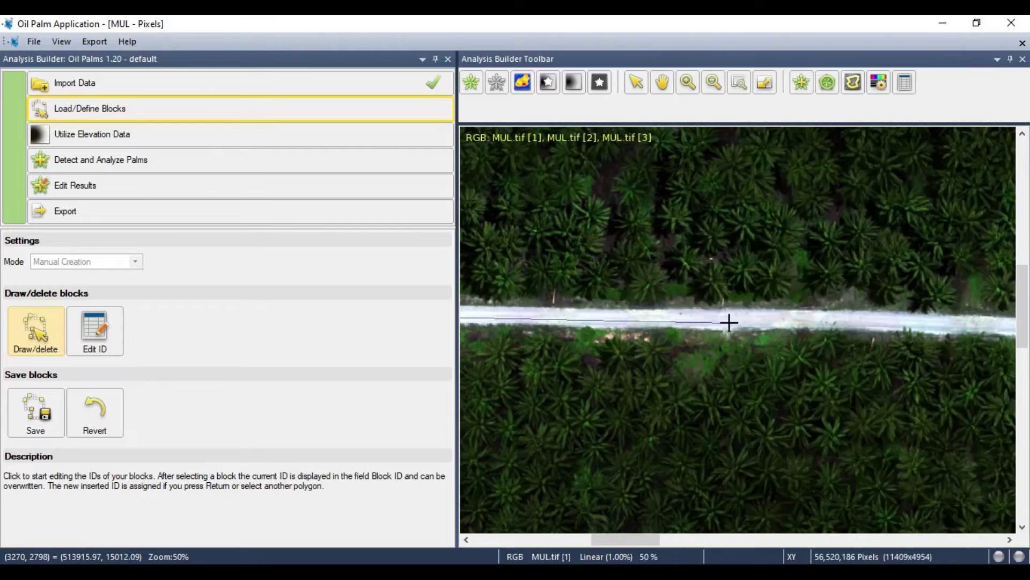
{"action": "scroll", "coordinate": [729, 322], "scroll_direction": "down", "scroll_amount": 5}
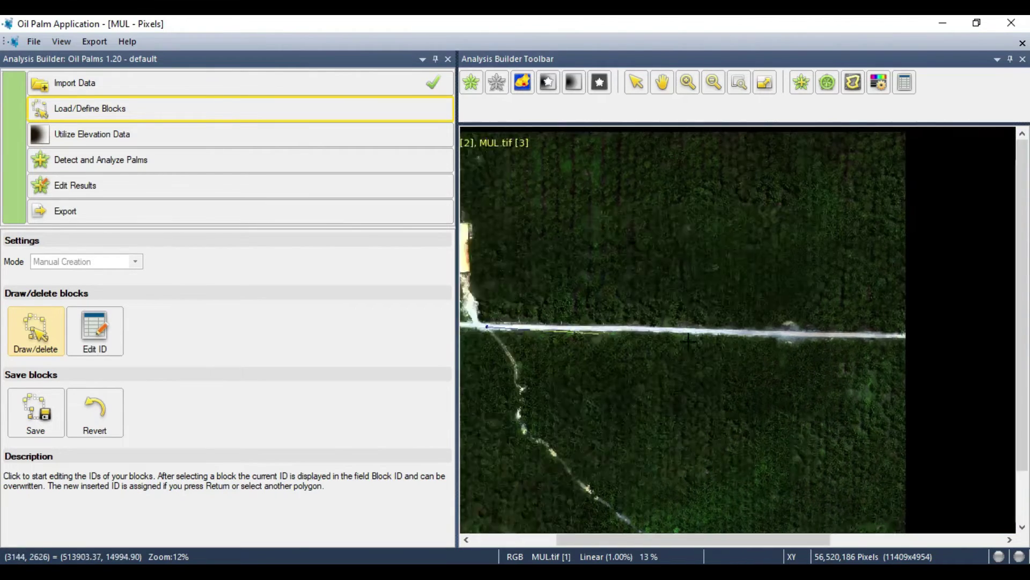
{"action": "scroll", "coordinate": [689, 340], "scroll_direction": "up", "scroll_amount": 1}
{"action": "scroll", "coordinate": [837, 343], "scroll_direction": "up", "scroll_amount": 1}
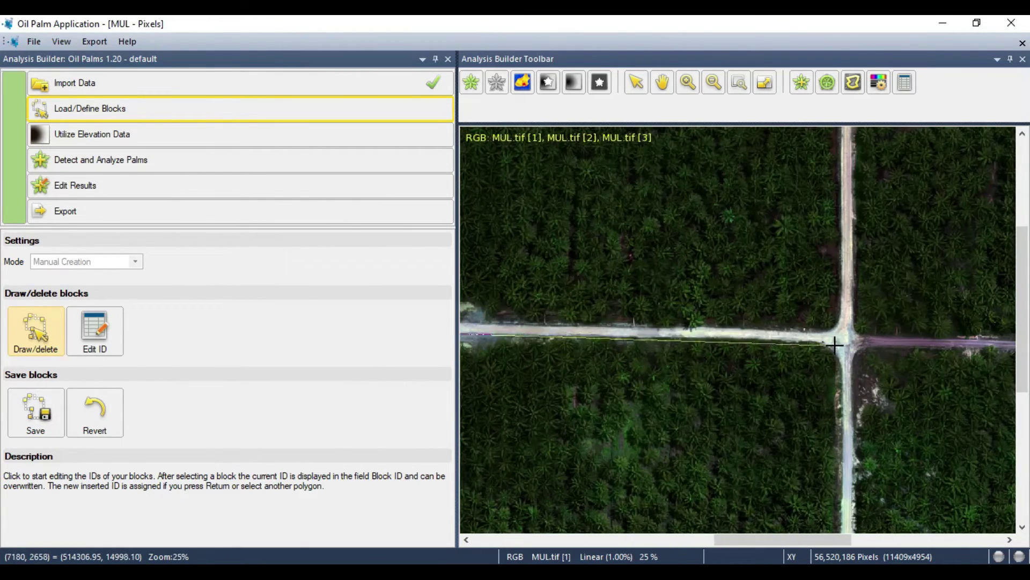
{"action": "left_click", "coordinate": [841, 341]}
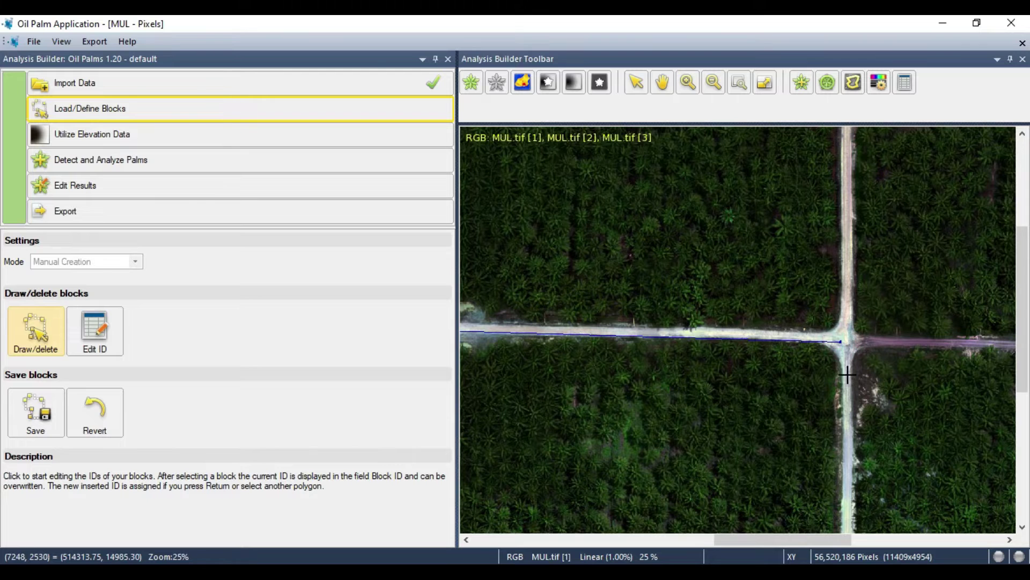
- Continue the block outline south along the vertical road, then west along the lower road to the winding path
{"action": "left_click_drag", "start_coordinate": [847, 487], "coordinate": [844, 187]}
{"action": "scroll", "coordinate": [827, 424], "scroll_direction": "up", "scroll_amount": 1}
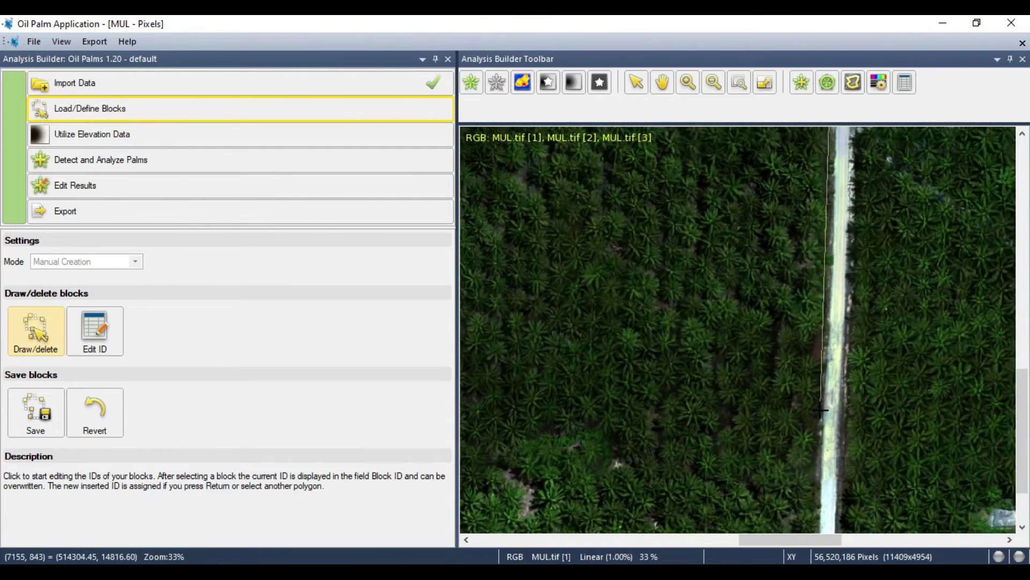
{"action": "left_click_drag", "start_coordinate": [821, 409], "coordinate": [851, 172]}
{"action": "left_click", "coordinate": [856, 490]}
{"action": "left_click_drag", "start_coordinate": [596, 494], "coordinate": [801, 482]}
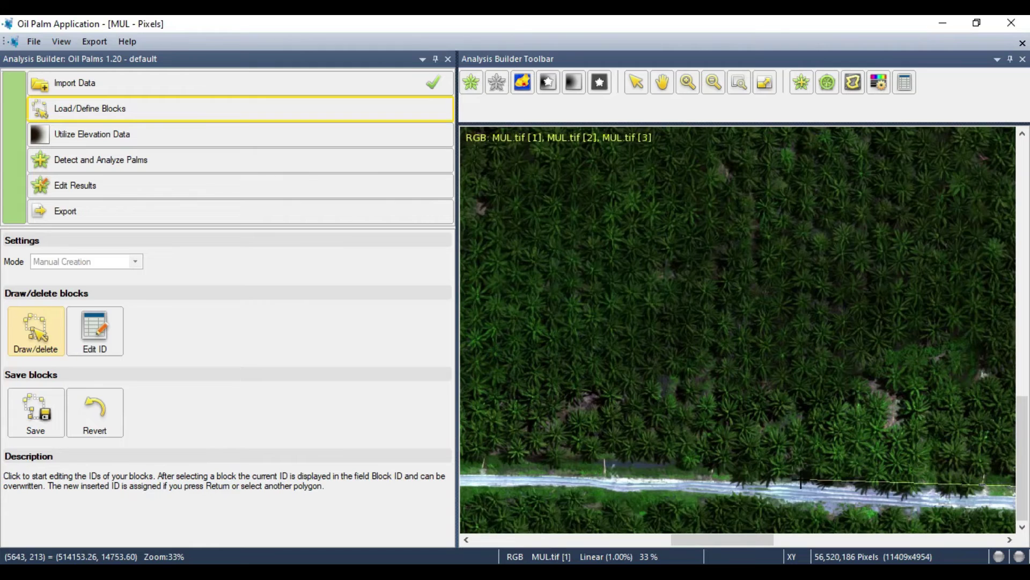
{"action": "left_click", "coordinate": [701, 485]}
{"action": "left_click_drag", "start_coordinate": [586, 469], "coordinate": [1024, 443]}
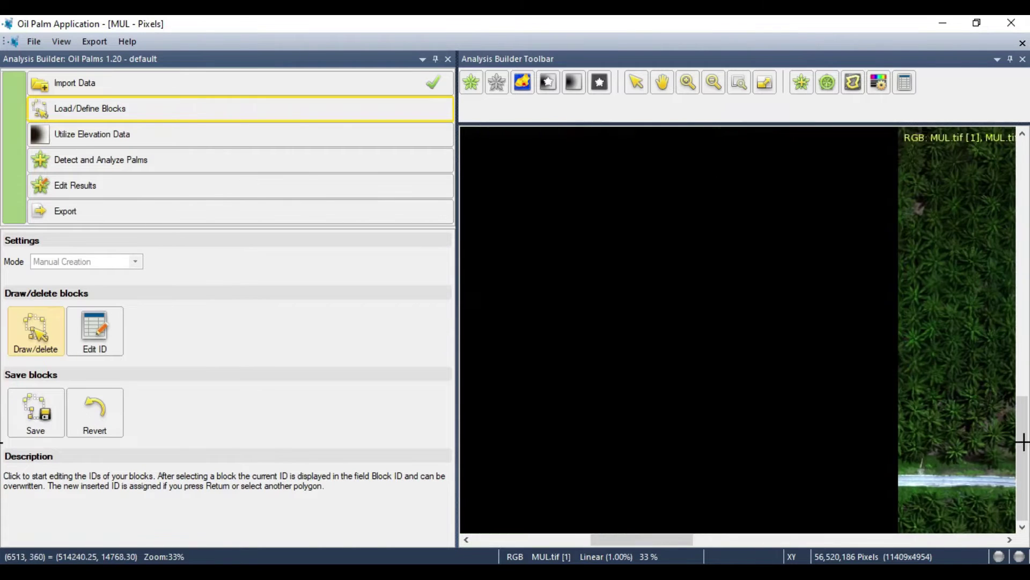
{"action": "left_click", "coordinate": [810, 474]}
- Trace the lower half of the winding path northwest with a chain of polygon points
{"action": "left_click", "coordinate": [792, 453]}
{"action": "left_click", "coordinate": [774, 405]}
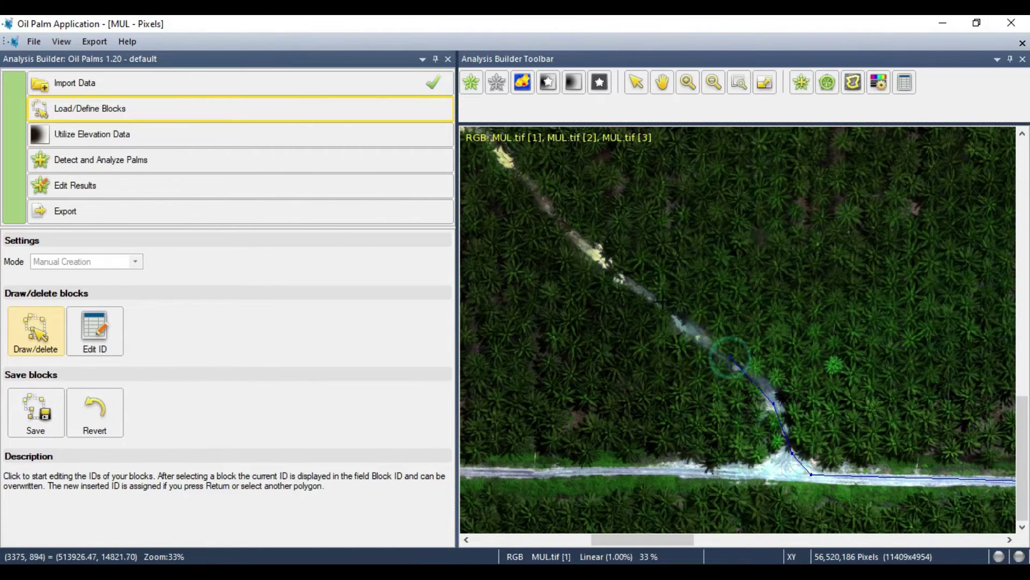
{"action": "left_click_drag", "start_coordinate": [621, 276], "coordinate": [733, 382]}
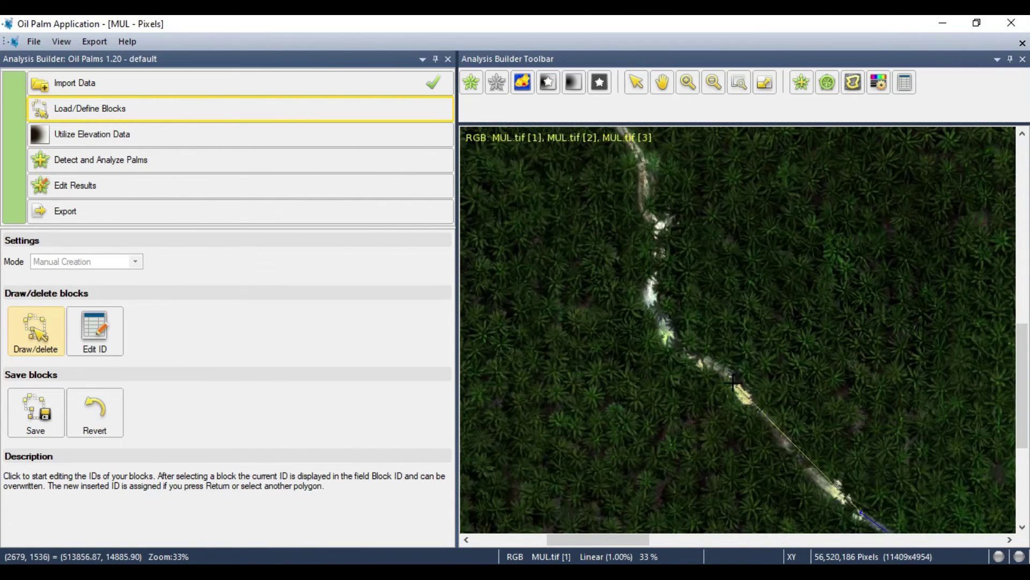
{"action": "left_click", "coordinate": [788, 448]}
{"action": "left_click", "coordinate": [752, 400]}
{"action": "left_click", "coordinate": [742, 390]}
{"action": "left_click", "coordinate": [712, 364]}
{"action": "left_click", "coordinate": [702, 358]}
{"action": "left_click", "coordinate": [672, 341]}
{"action": "left_click", "coordinate": [652, 302]}
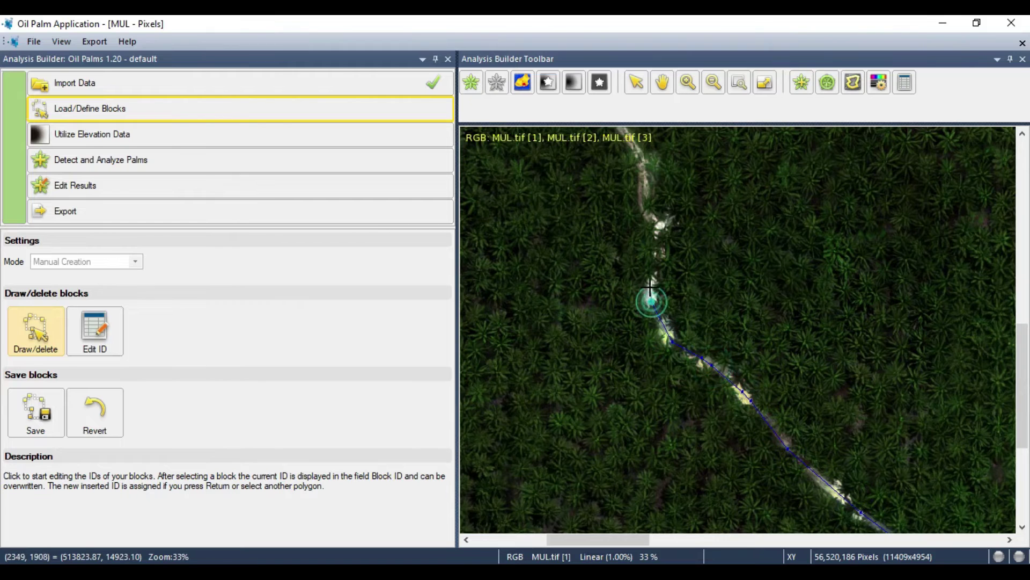
- Trace the rest of the winding path up to the upper road and close the block polygon at its starting point
{"action": "left_click", "coordinate": [657, 255]}
{"action": "left_click", "coordinate": [662, 227]}
{"action": "left_click", "coordinate": [647, 202]}
{"action": "left_click_drag", "start_coordinate": [652, 213], "coordinate": [702, 416]}
{"action": "left_click", "coordinate": [695, 363]}
{"action": "left_click", "coordinate": [666, 323]}
{"action": "left_click", "coordinate": [656, 313]}
{"action": "left_click", "coordinate": [619, 261]}
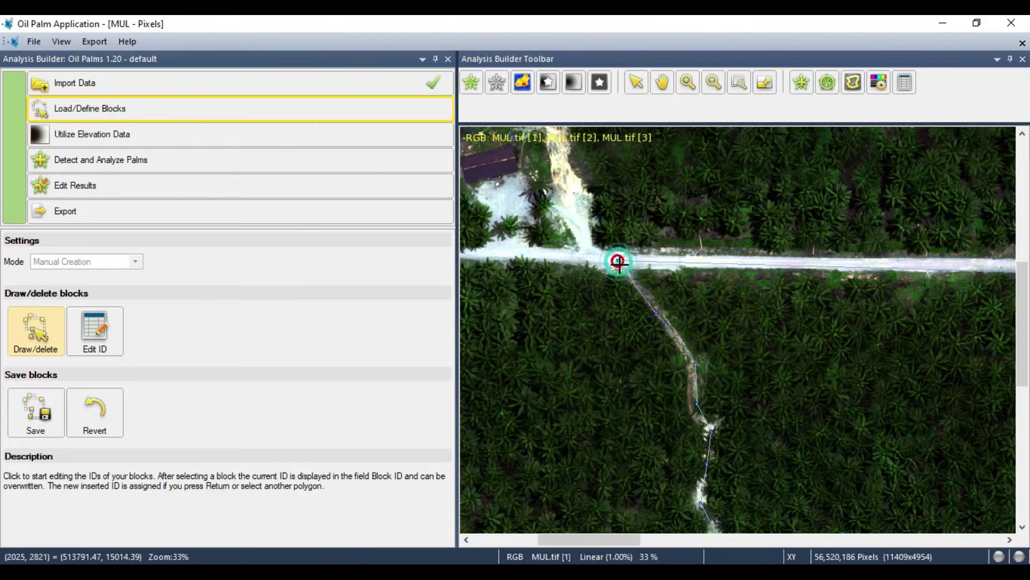
{"action": "scroll", "coordinate": [603, 354], "scroll_direction": "up", "scroll_amount": 1}
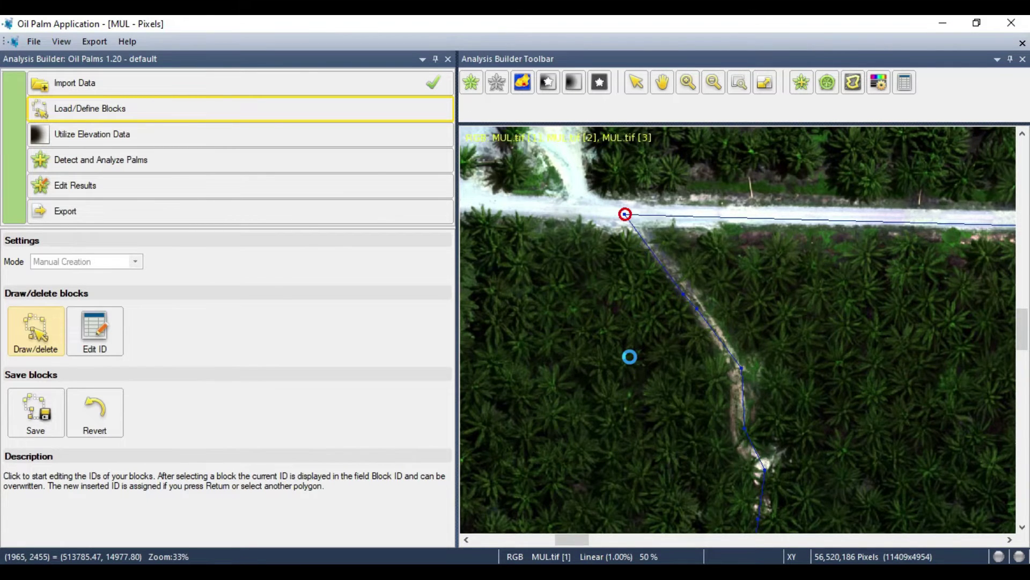
{"action": "scroll", "coordinate": [630, 355], "scroll_direction": "down", "scroll_amount": 4}
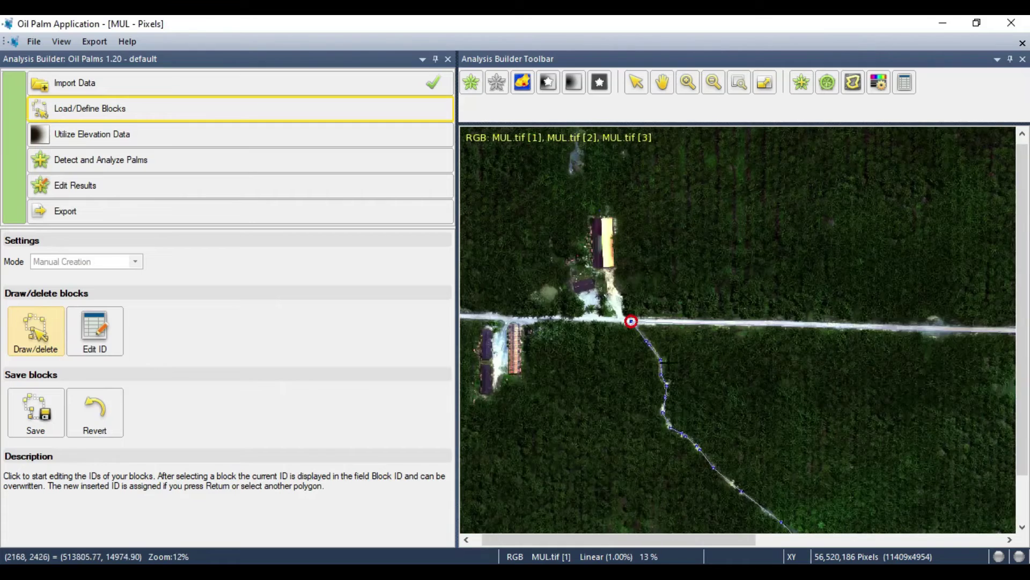
{"action": "left_click_drag", "start_coordinate": [791, 370], "coordinate": [855, 370]}
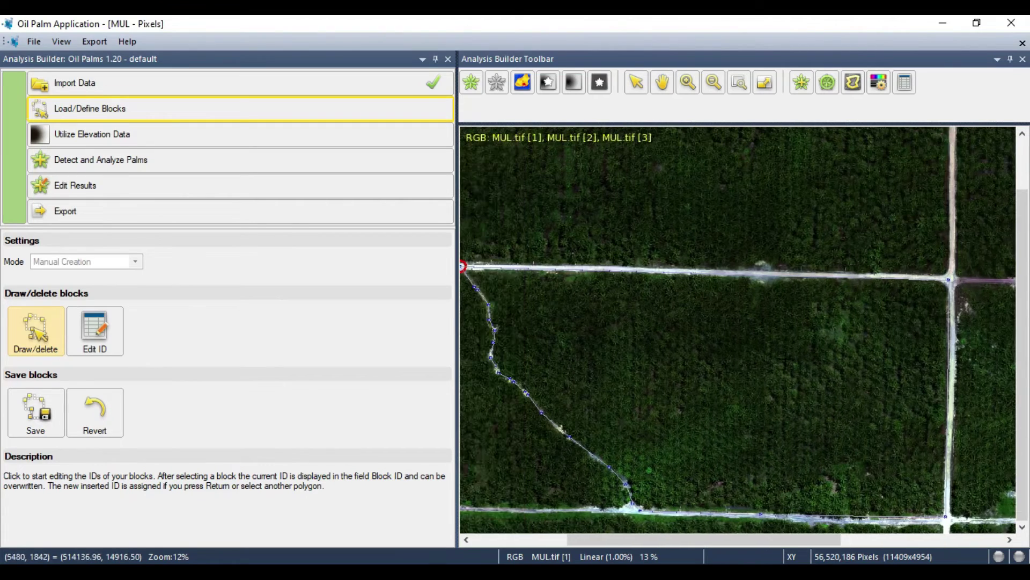
- Select the drawn block for ID editing, then open the thematic layer attribute table to check its block ID
{"action": "left_click", "coordinate": [94, 357]}
{"action": "left_click", "coordinate": [665, 339]}
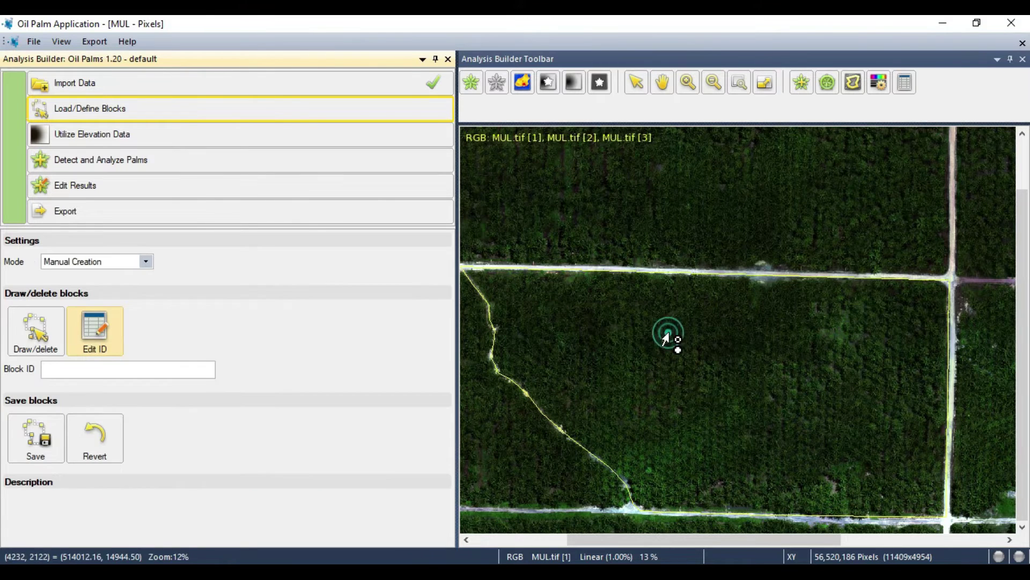
{"action": "left_click", "coordinate": [104, 366]}
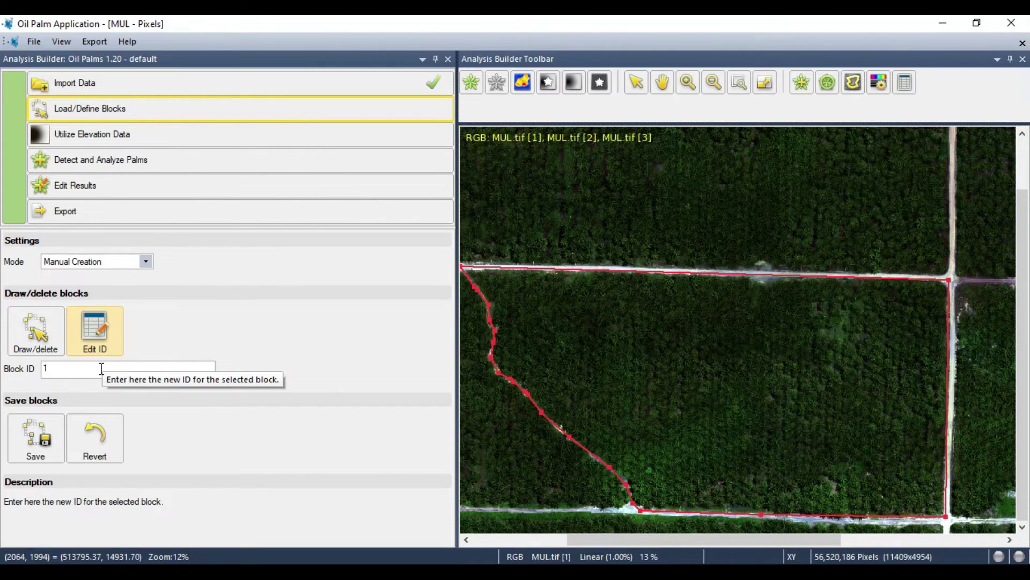
{"action": "left_click", "coordinate": [905, 82]}
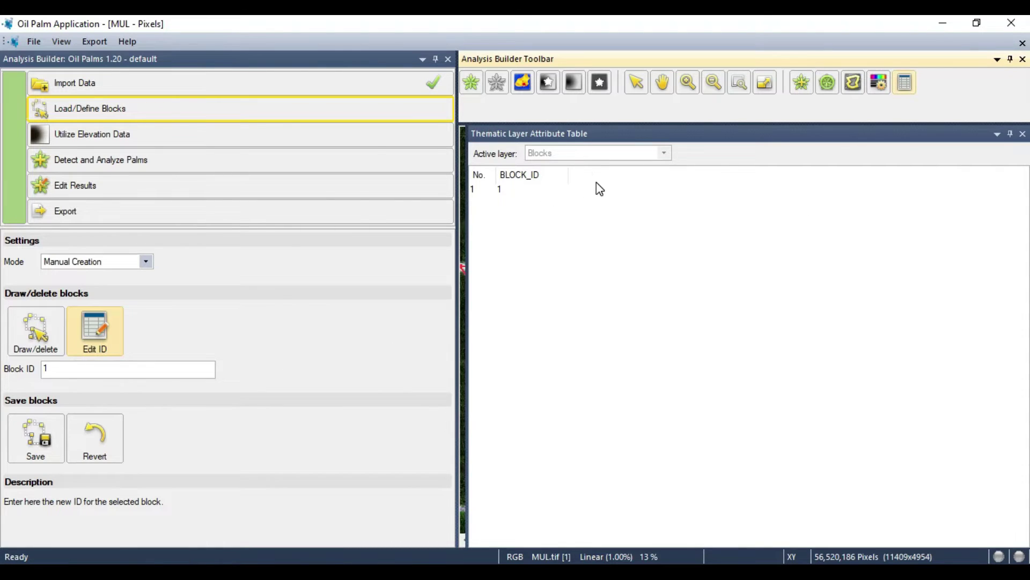
- Edit the BLOCK_ID column of the attribute table and set the block's value to A001
{"action": "right_click", "coordinate": [528, 187]}
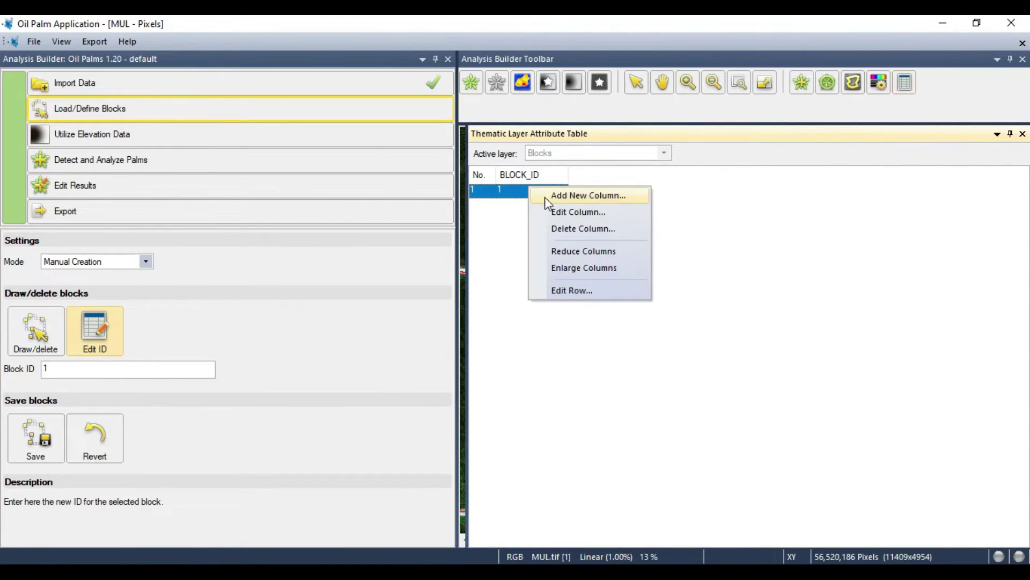
{"action": "left_click", "coordinate": [552, 210]}
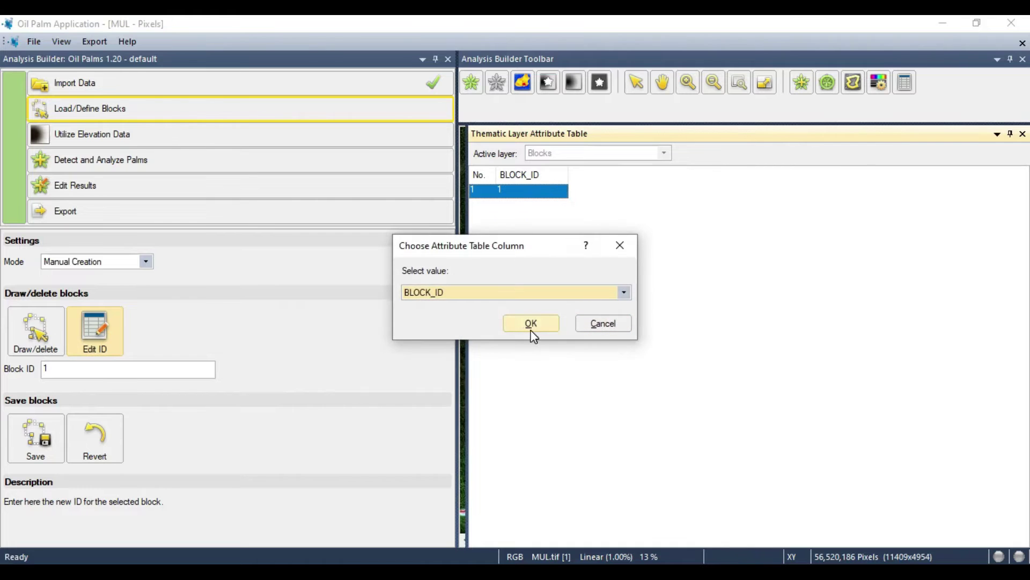
{"action": "left_click", "coordinate": [532, 326]}
{"action": "left_click", "coordinate": [552, 238]}
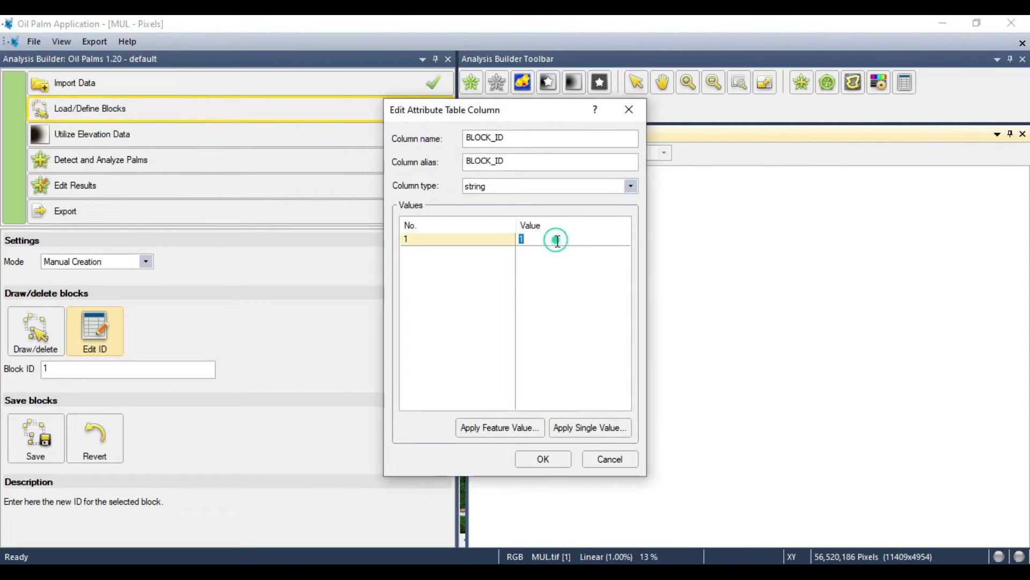
{"action": "type", "text": "A001"}
{"action": "left_click", "coordinate": [543, 458]}
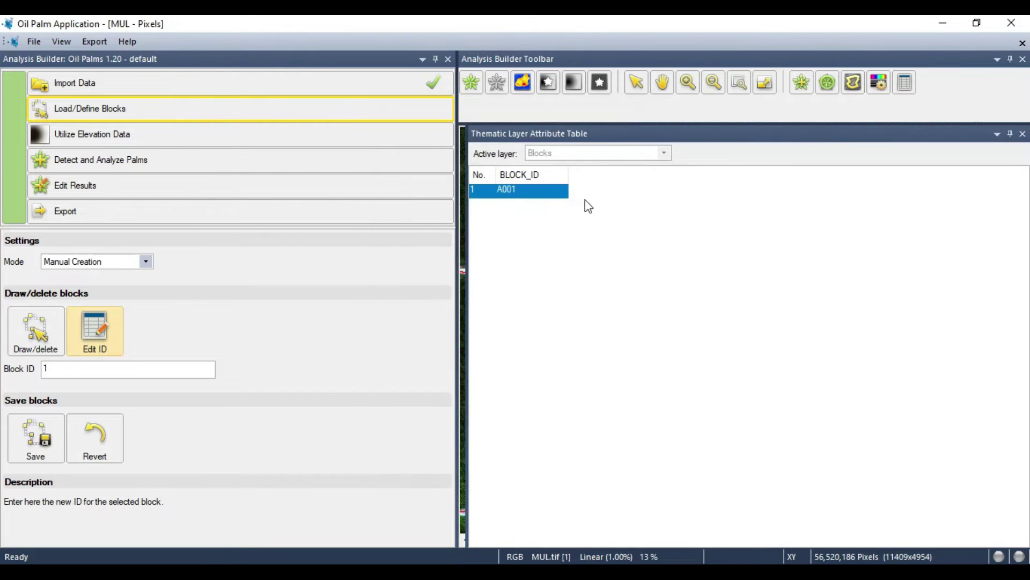
- Add a string column with name and alias "sub" to the attribute table, with the value A001a for the block
{"action": "right_click", "coordinate": [564, 181]}
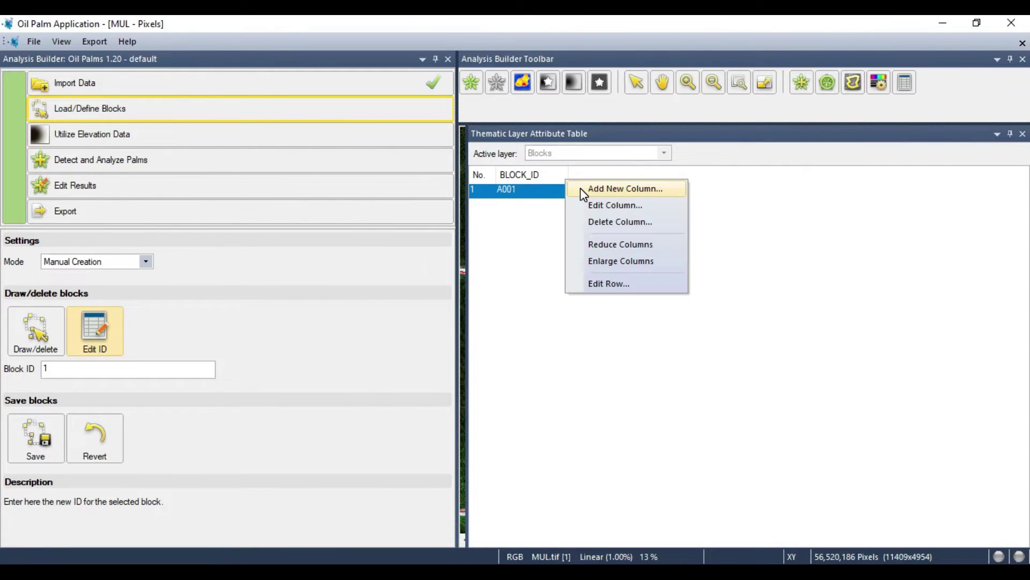
{"action": "left_click", "coordinate": [581, 188]}
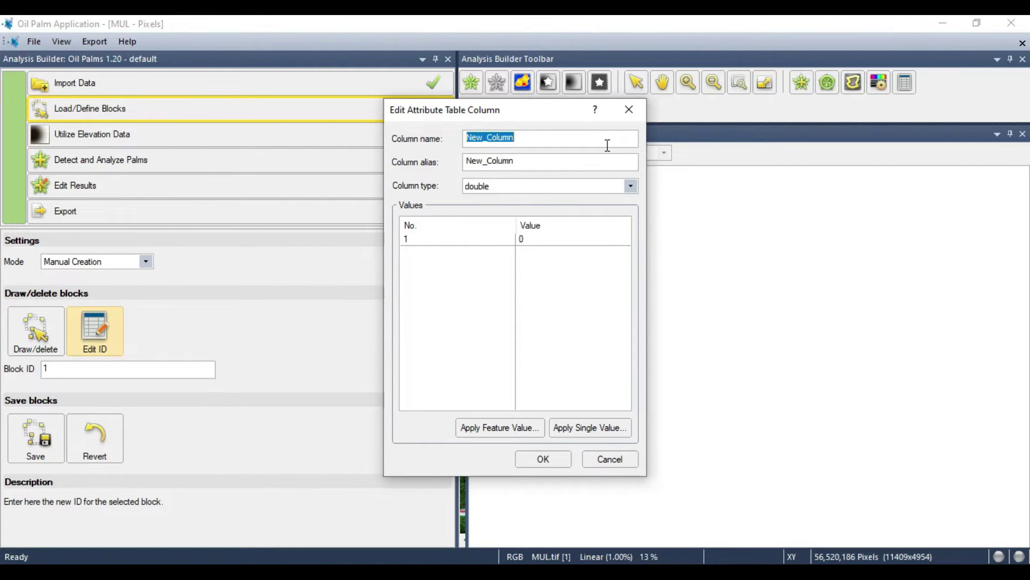
{"action": "type", "text": "sub"}
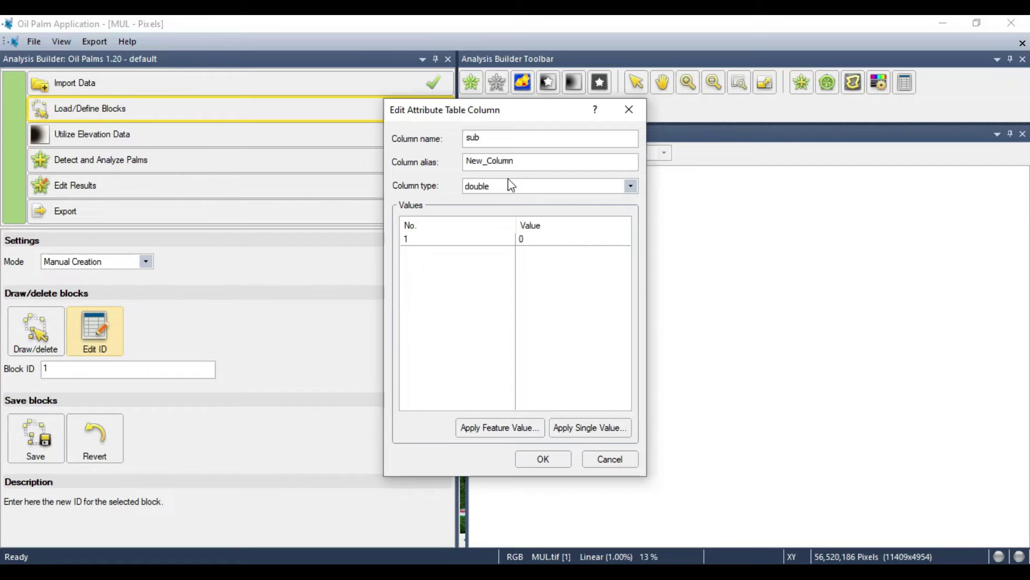
{"action": "double_click", "coordinate": [525, 161]}
{"action": "type", "text": "sub"}
{"action": "left_click", "coordinate": [551, 186]}
{"action": "left_click", "coordinate": [533, 219]}
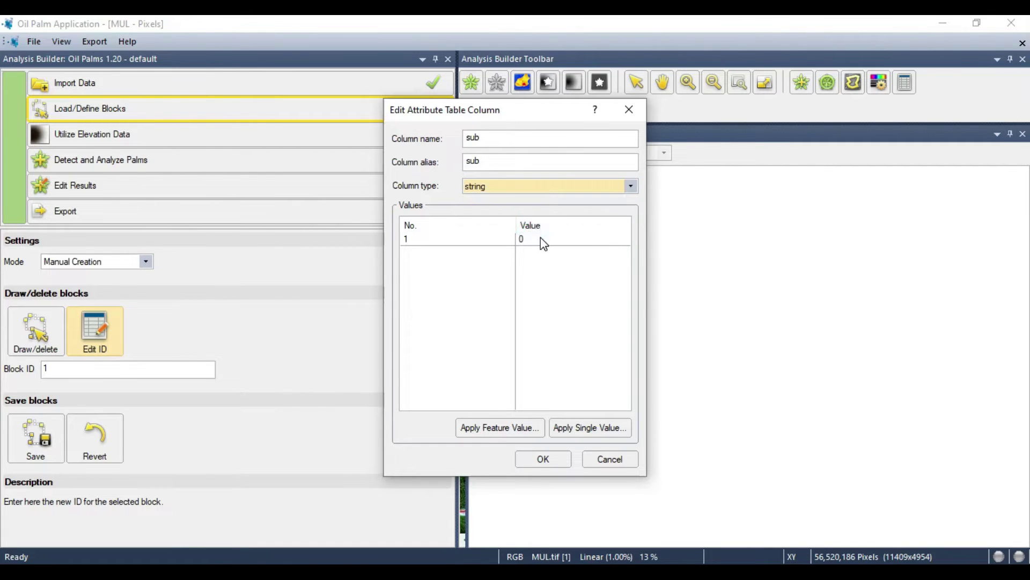
{"action": "double_click", "coordinate": [541, 239]}
{"action": "type", "text": "A001a"}
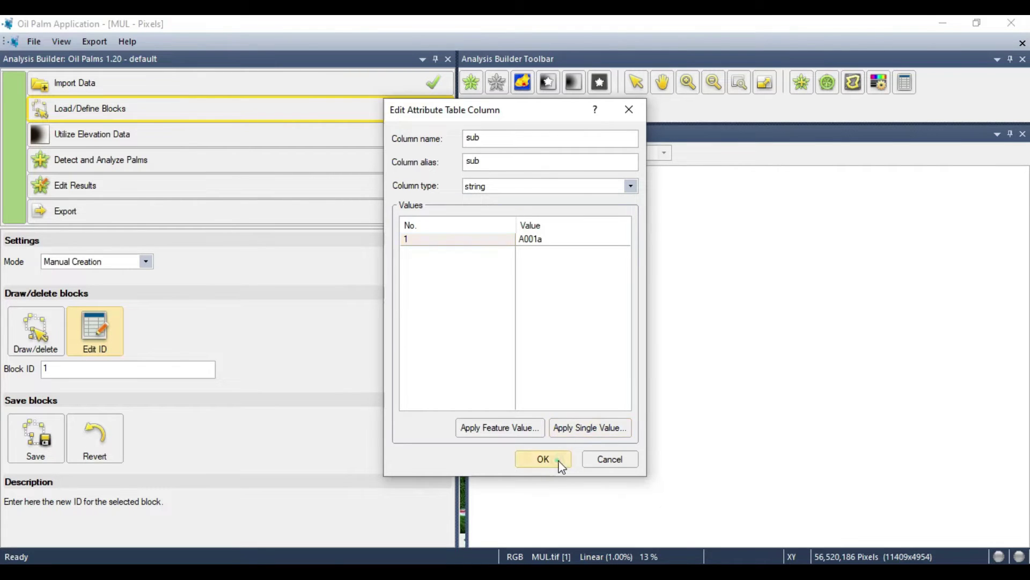
{"action": "left_click", "coordinate": [543, 459]}
- Close the attribute table and save the block definition
{"action": "left_click", "coordinate": [1023, 133]}
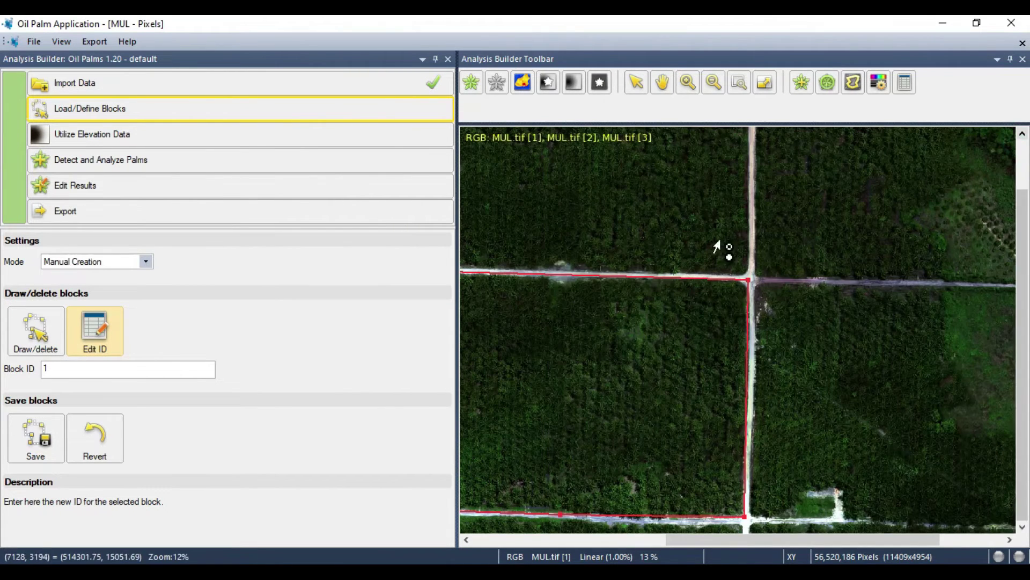
{"action": "scroll", "coordinate": [694, 386], "scroll_direction": "left", "scroll_amount": 5}
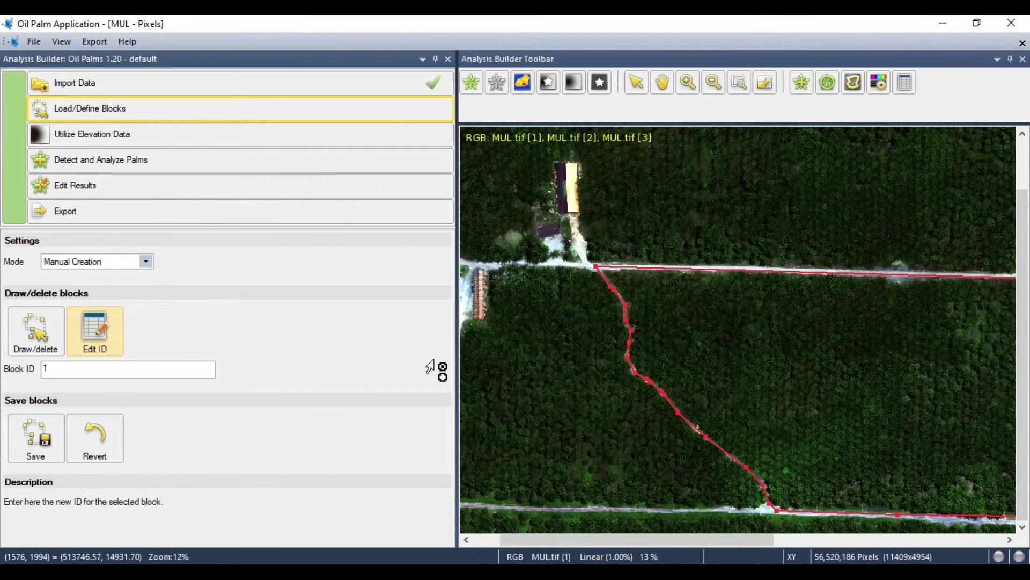
{"action": "left_click", "coordinate": [33, 443]}
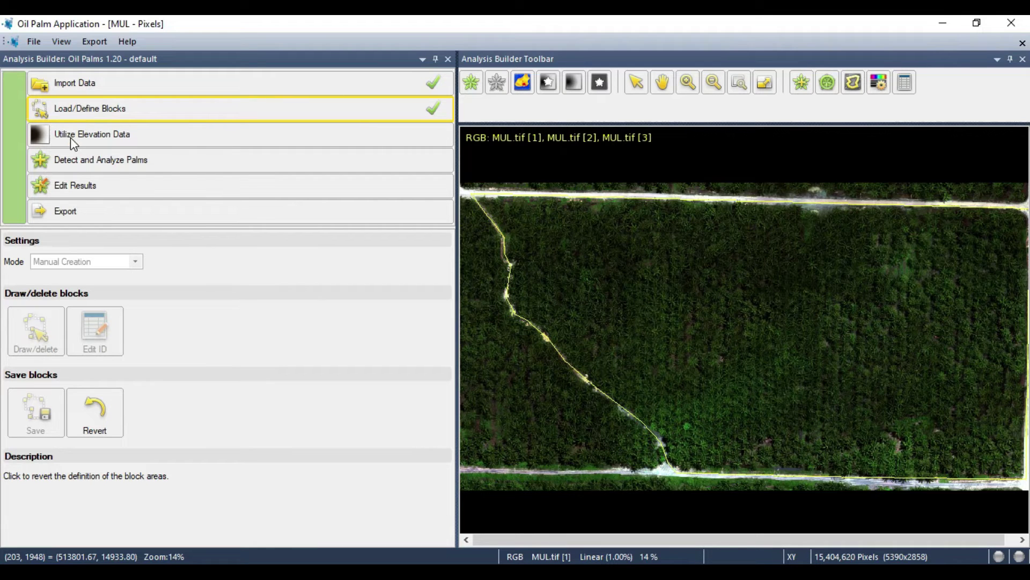
- Set the elevation data approach to Use existing DSM/DTM and import the DTM file as the DTM layer
{"action": "left_click", "coordinate": [107, 139]}
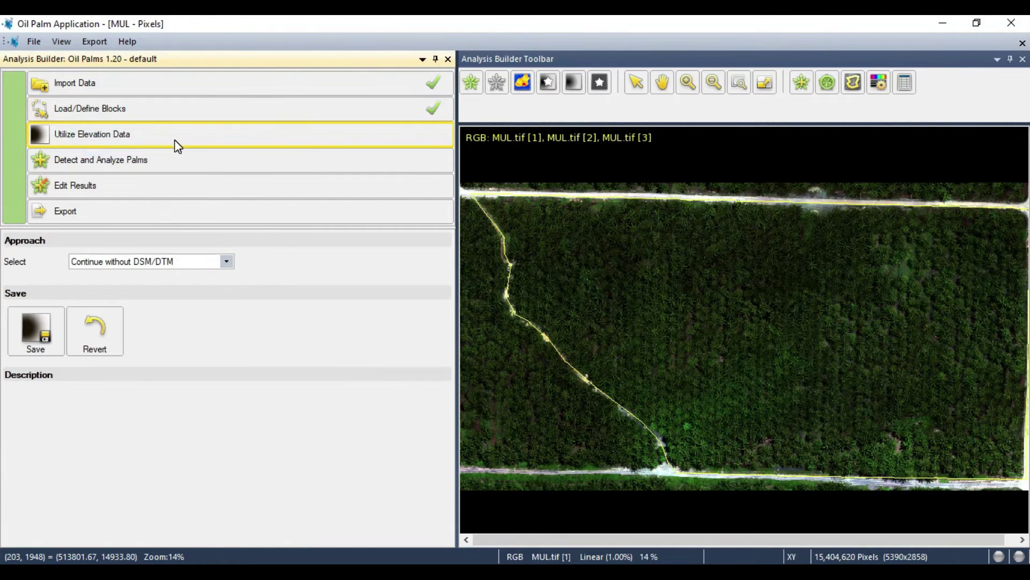
{"action": "left_click", "coordinate": [226, 263]}
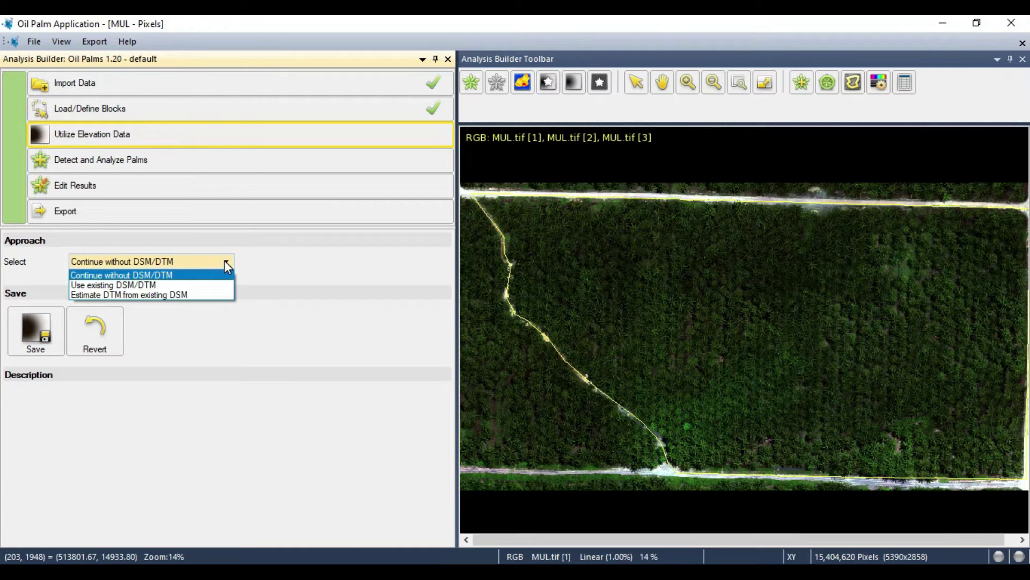
{"action": "left_click", "coordinate": [157, 283]}
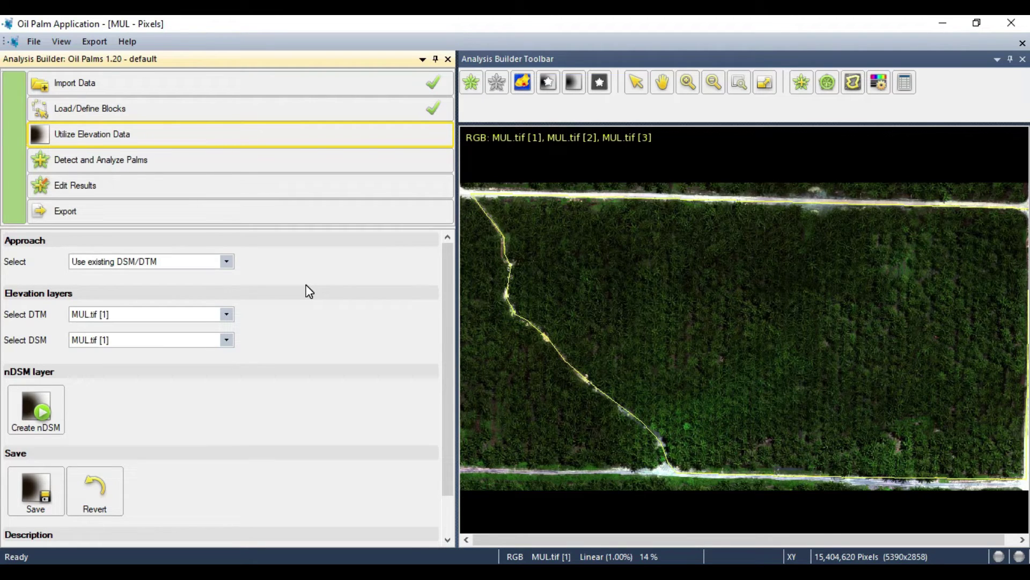
{"action": "left_click", "coordinate": [232, 315]}
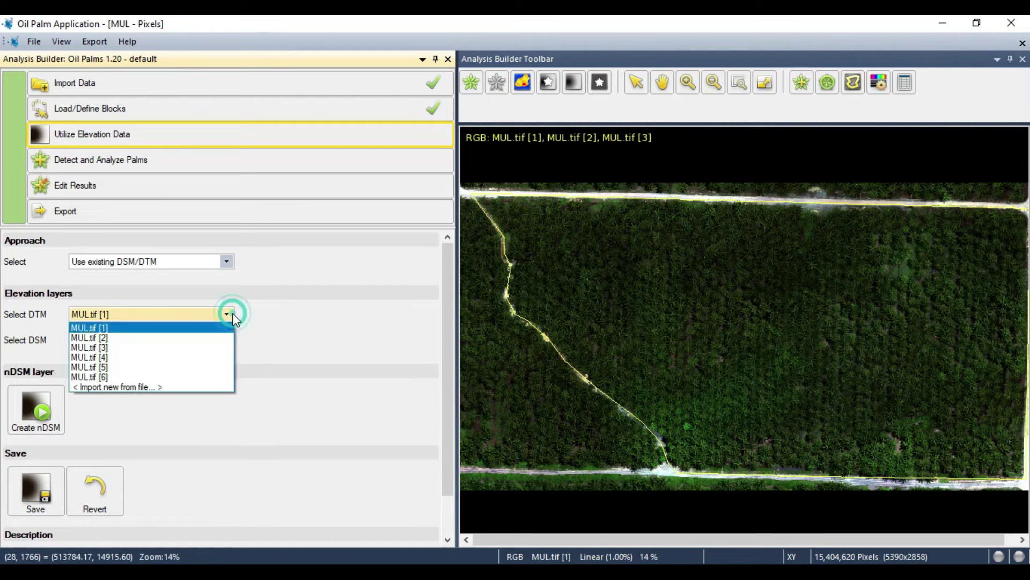
{"action": "left_click", "coordinate": [172, 387]}
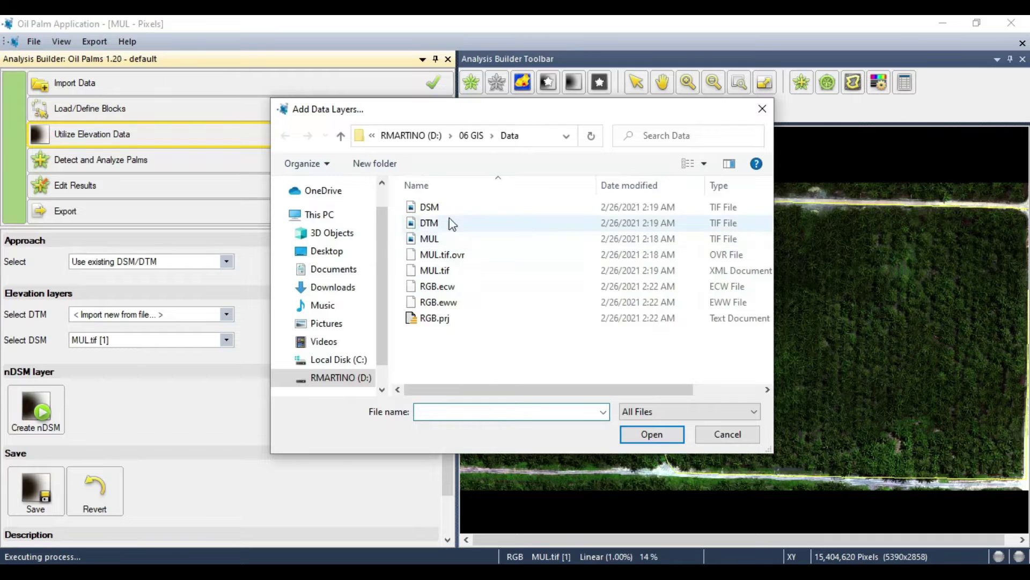
{"action": "left_click", "coordinate": [446, 222]}
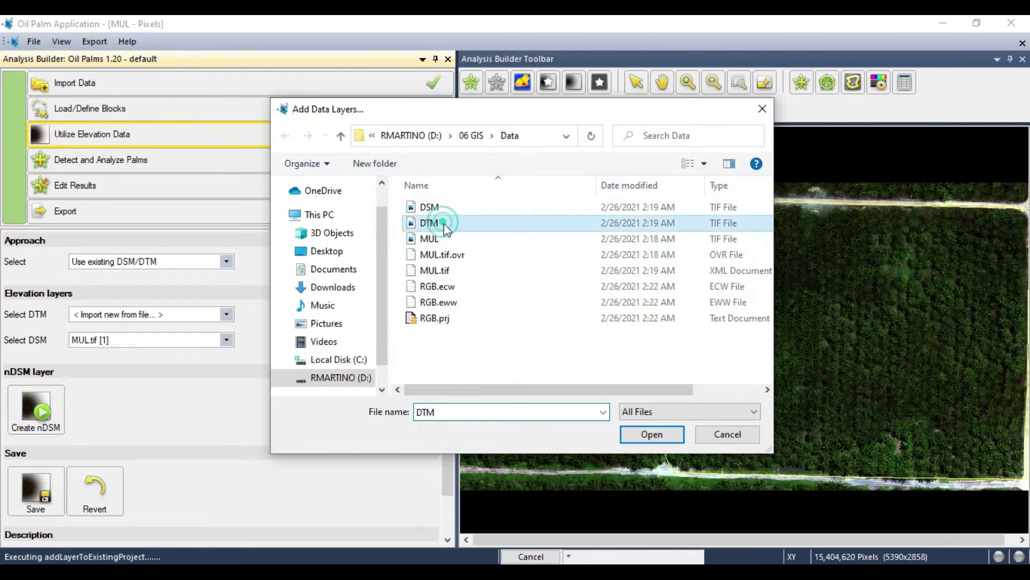
{"action": "left_click", "coordinate": [651, 434]}
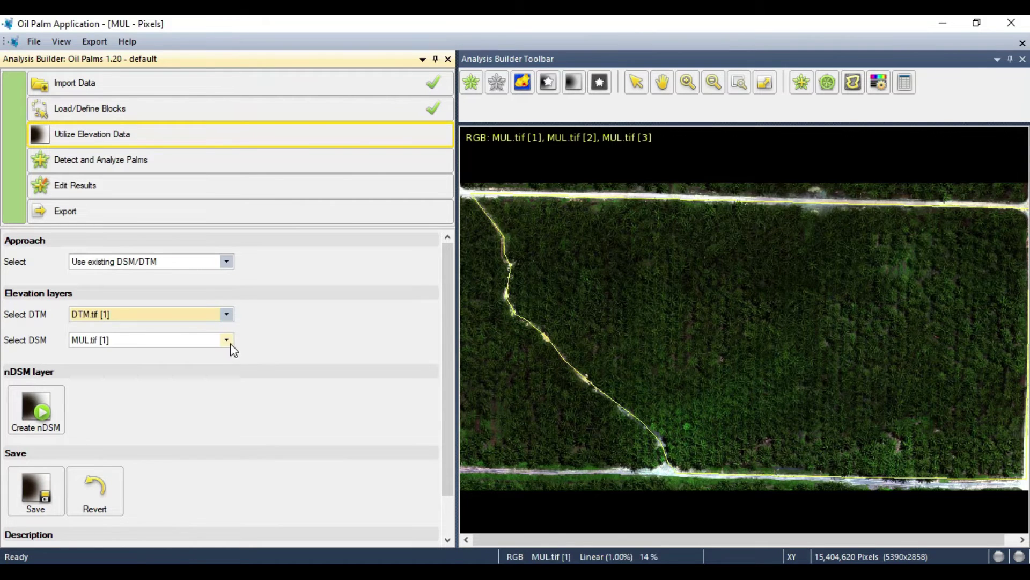
- Import the DSM file from the Data folder as the DSM layer
{"action": "left_click", "coordinate": [229, 342]}
{"action": "left_click", "coordinate": [184, 421]}
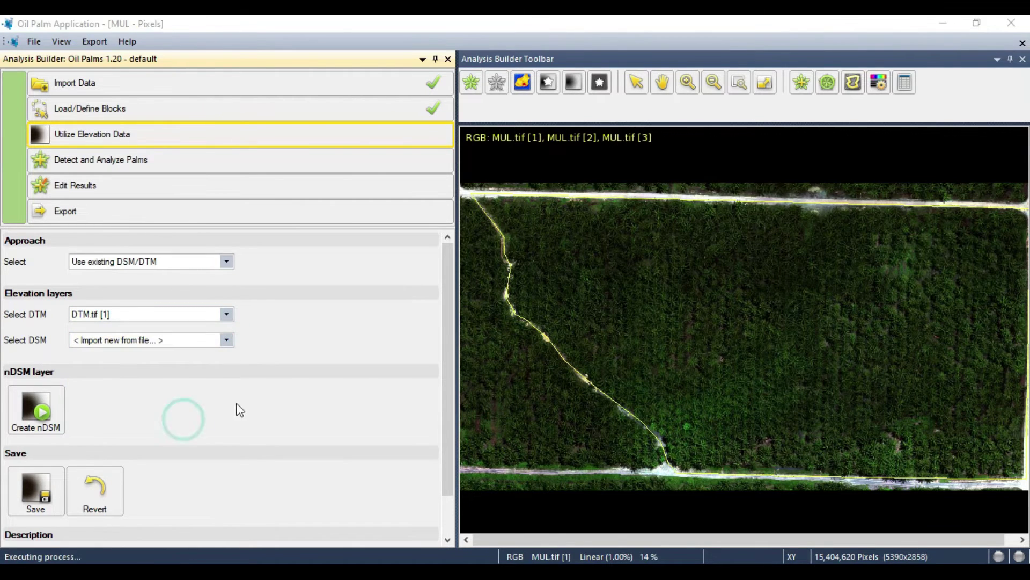
{"action": "left_click", "coordinate": [432, 206]}
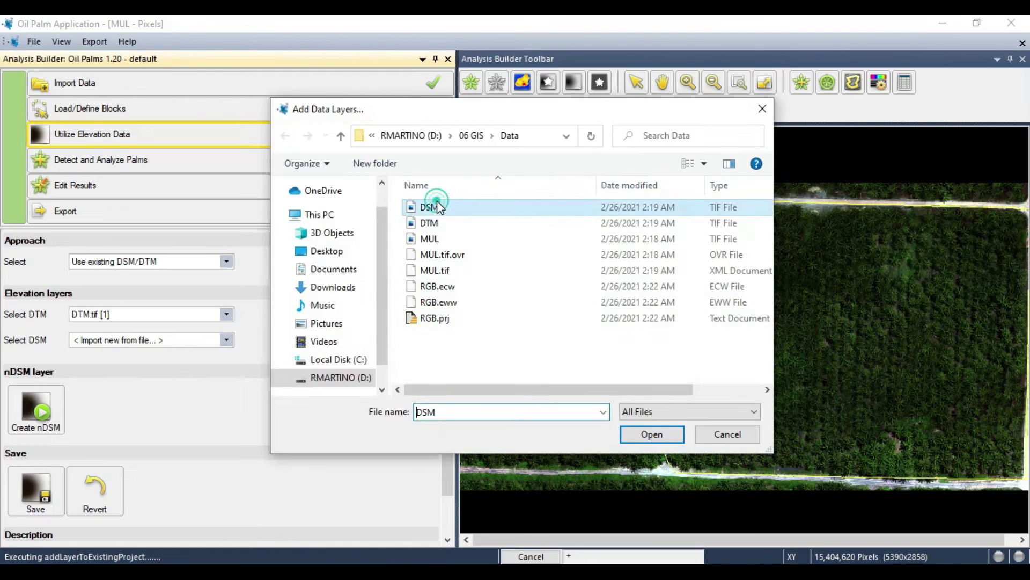
{"action": "left_click", "coordinate": [652, 435]}
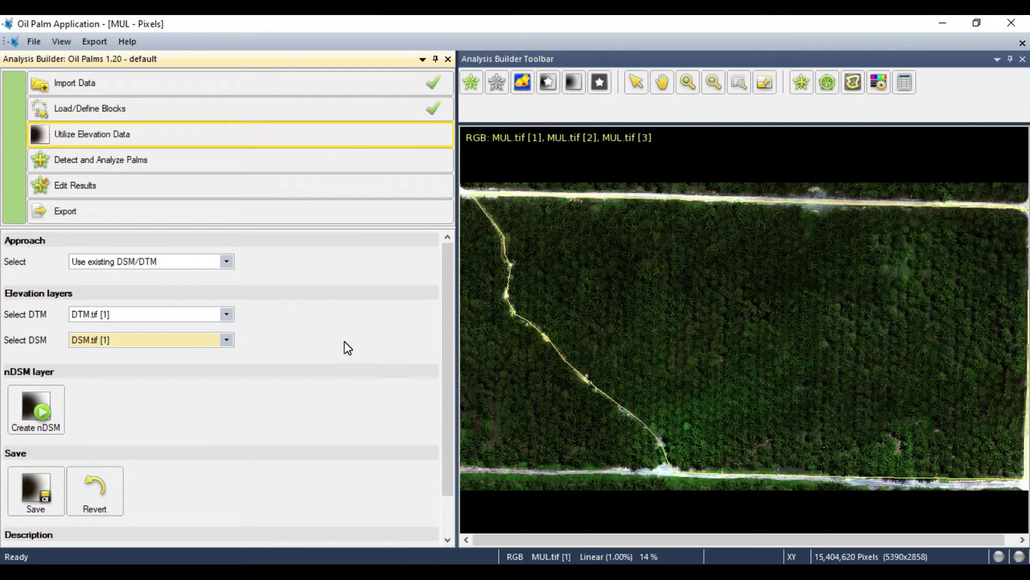
- Create the nDSM layer from the chosen elevation layers and save the elevation data stage
{"action": "left_click", "coordinate": [33, 410]}
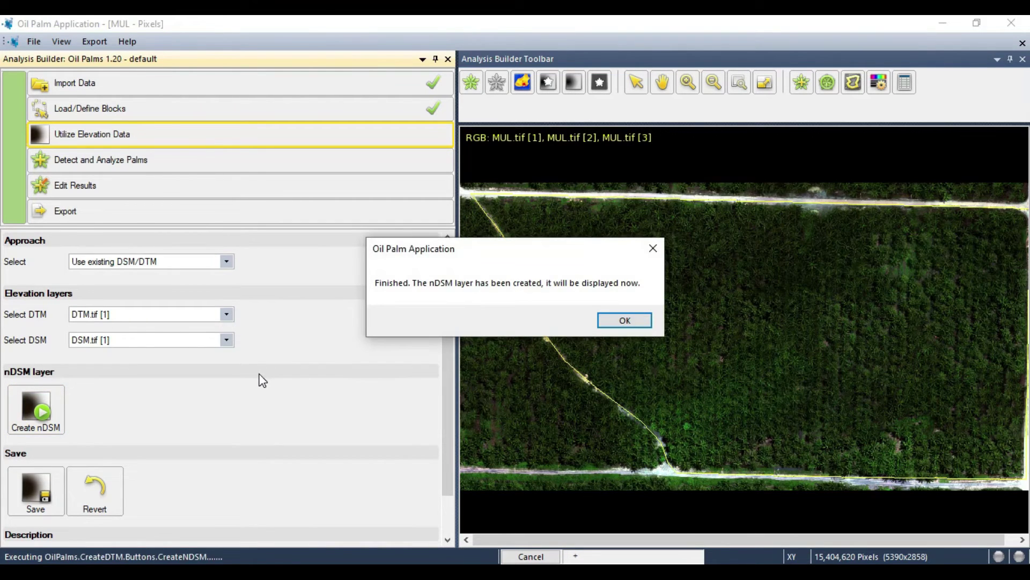
{"action": "left_click", "coordinate": [612, 320]}
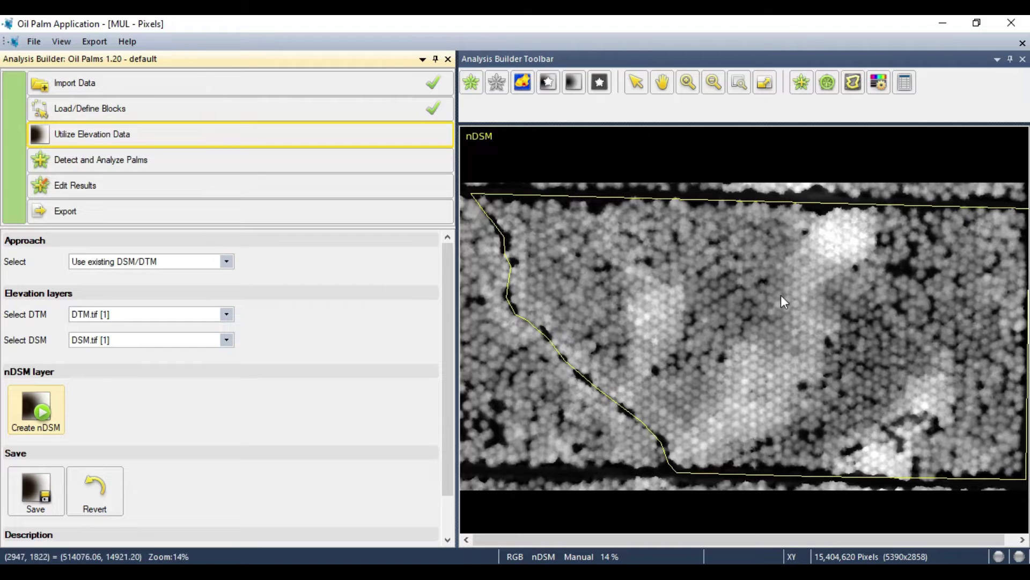
{"action": "mouse_move", "coordinate": [839, 301]}
{"action": "mouse_move", "coordinate": [808, 288]}
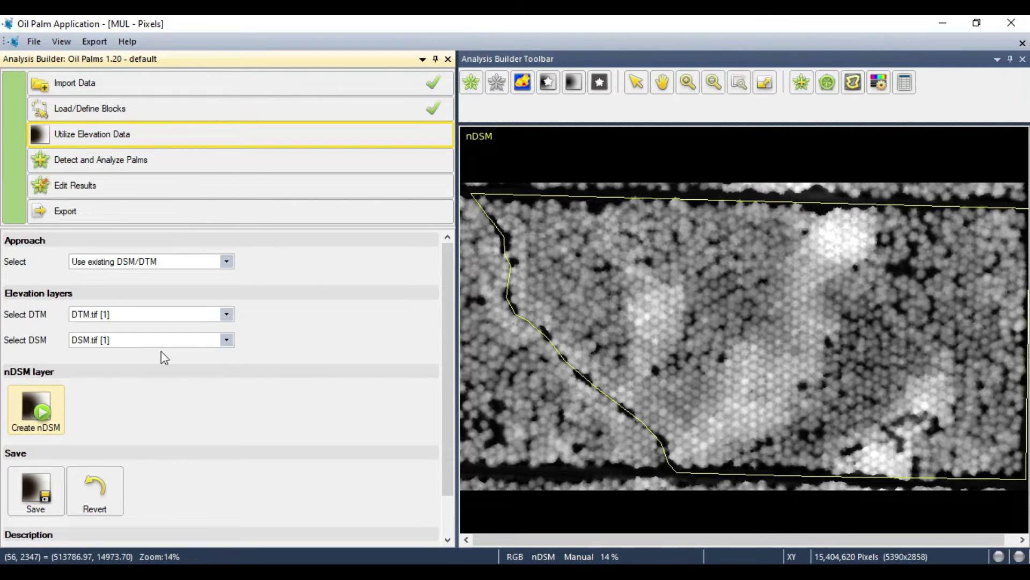
{"action": "left_click", "coordinate": [35, 489]}
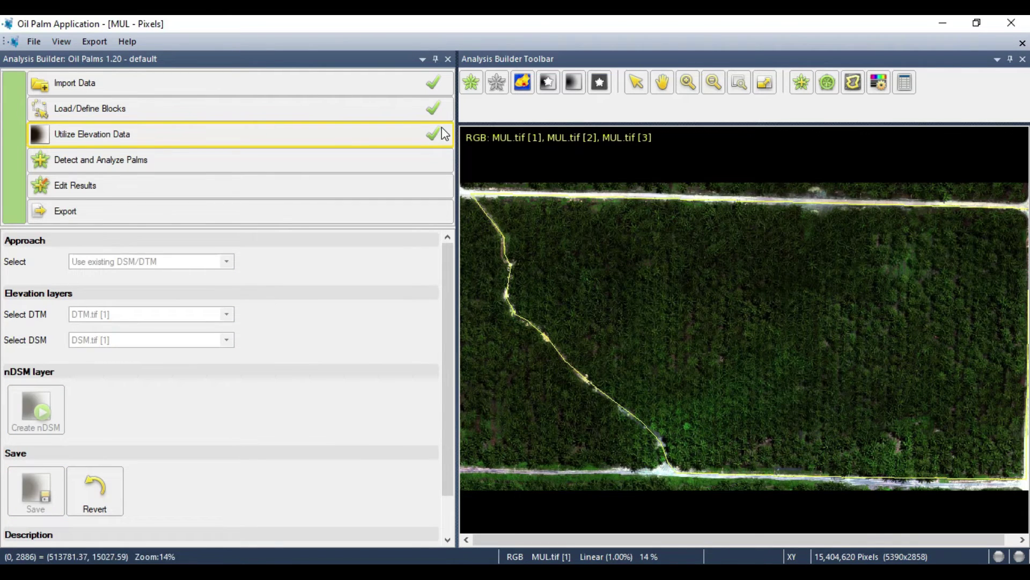
- Go to the palm detection and analysis stage and choose MUL.tif [2] as the green band
{"action": "left_click", "coordinate": [100, 166]}
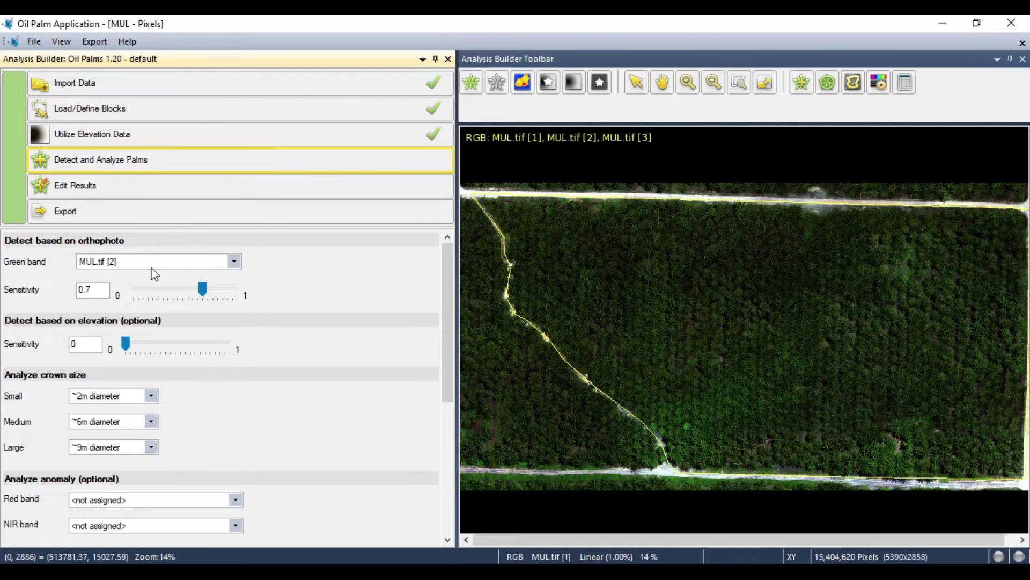
{"action": "left_click", "coordinate": [234, 261]}
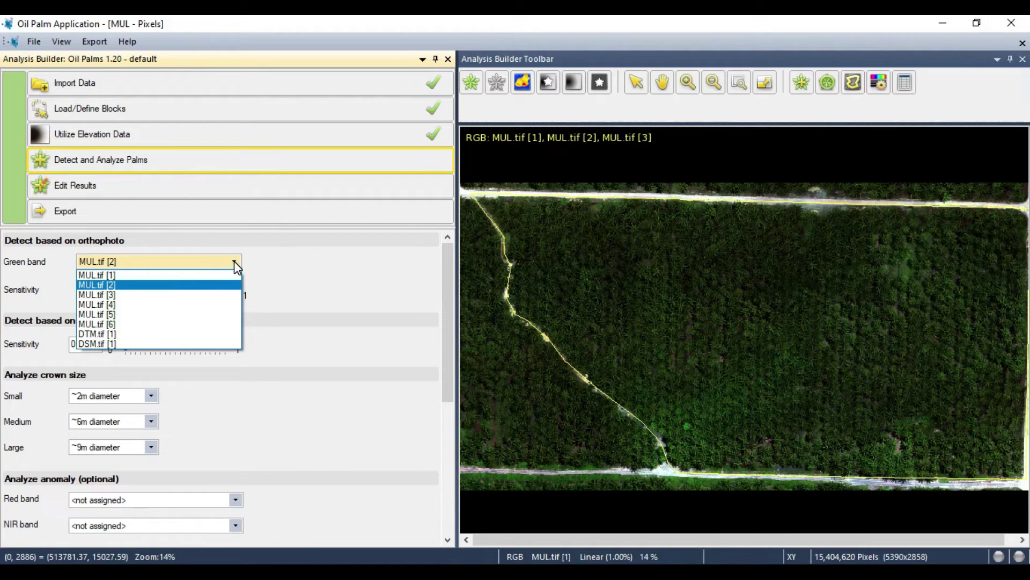
{"action": "left_click", "coordinate": [171, 286]}
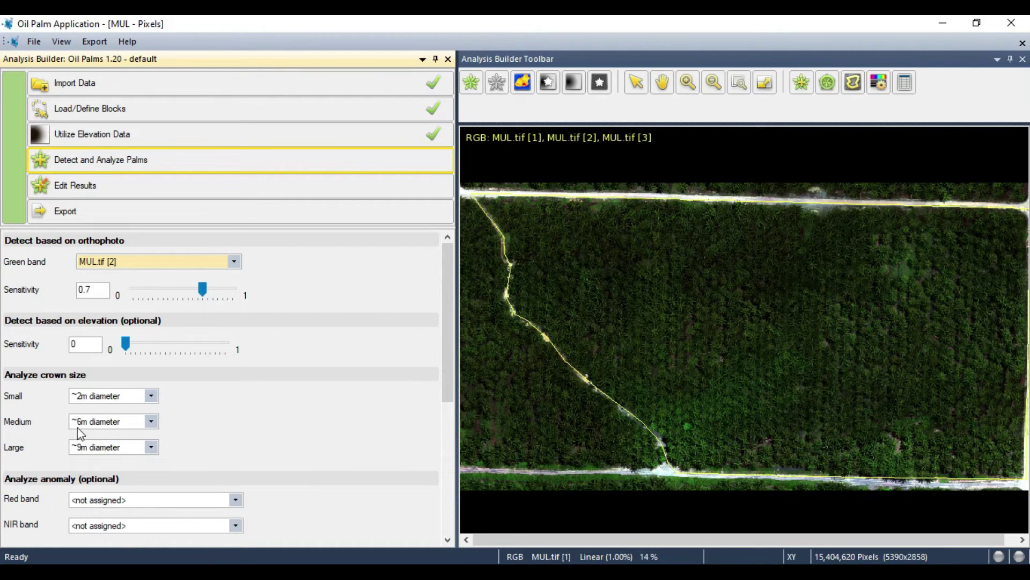
- Set the crown size classes to ~3m diameter for small, ~6m for medium and ~9m for large
{"action": "left_click", "coordinate": [152, 397]}
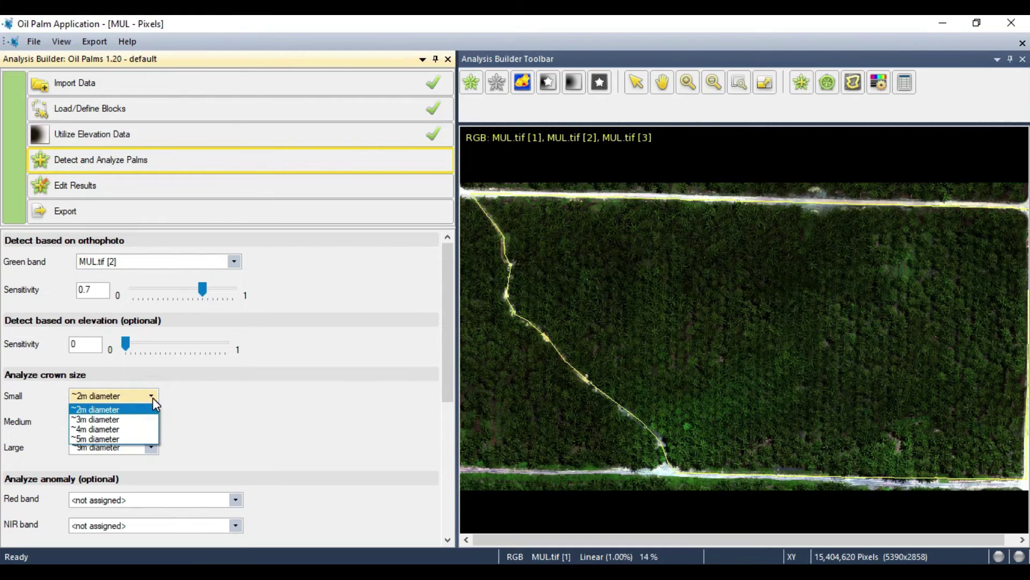
{"action": "left_click", "coordinate": [130, 420]}
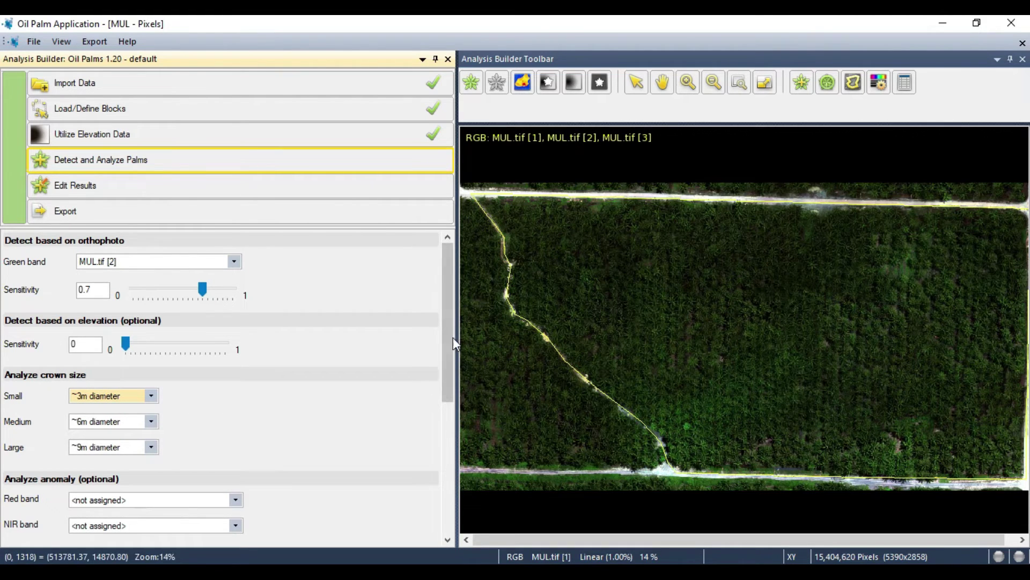
{"action": "left_click_drag", "start_coordinate": [450, 336], "coordinate": [444, 360]}
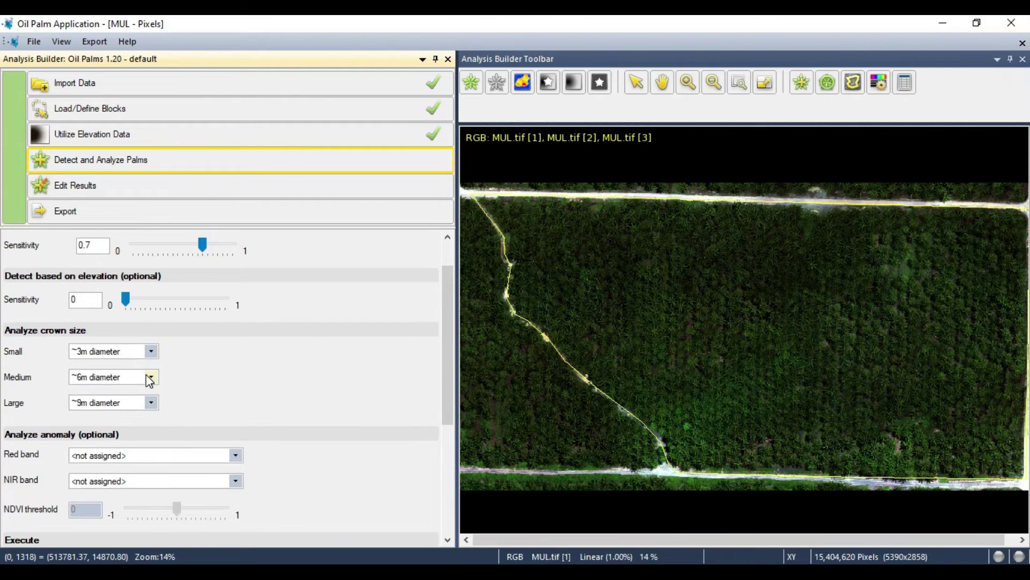
{"action": "left_click", "coordinate": [151, 377]}
{"action": "left_click", "coordinate": [151, 377]}
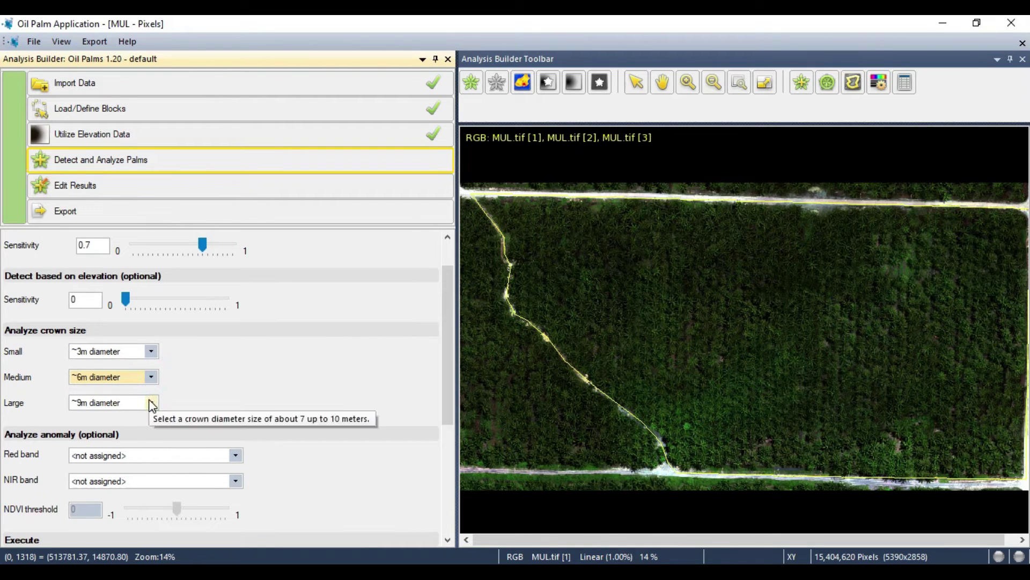
{"action": "left_click", "coordinate": [152, 402]}
{"action": "left_click", "coordinate": [151, 403]}
{"action": "left_click_drag", "start_coordinate": [453, 341], "coordinate": [450, 383]}
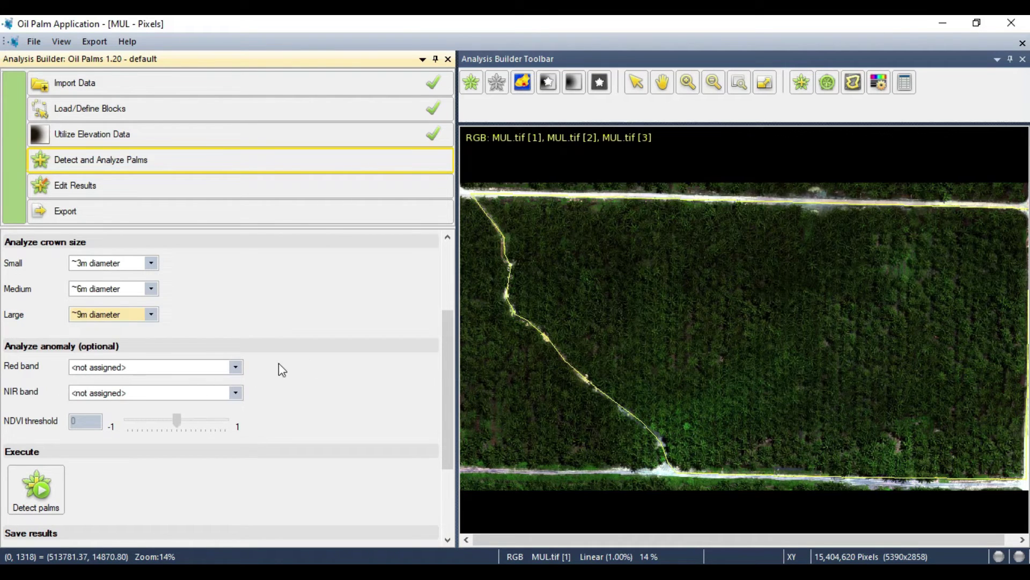
{"action": "left_click_drag", "start_coordinate": [446, 338], "coordinate": [446, 366]}
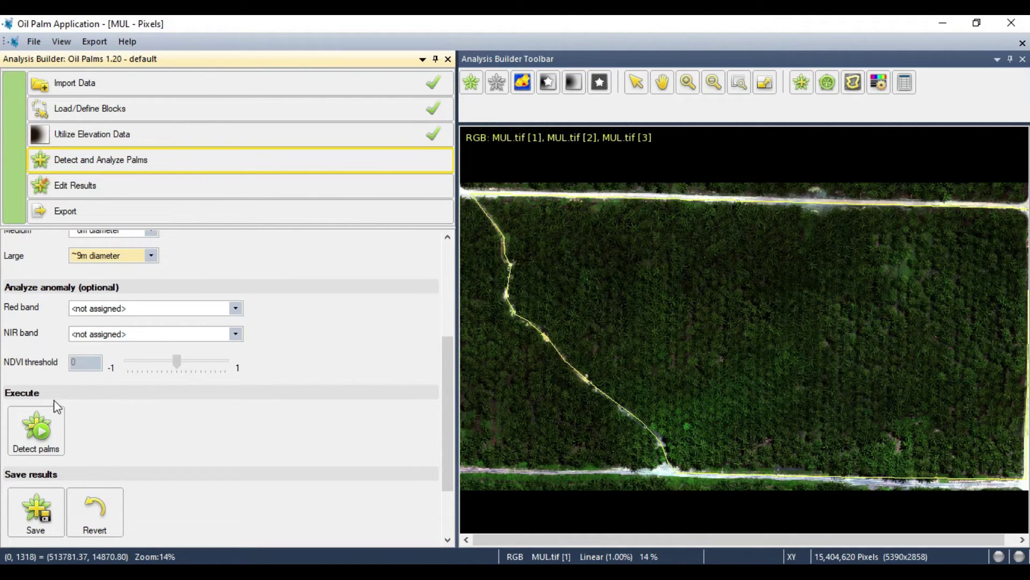
- Run the palm detection on the block, inspect the detected crowns near the block's upper-left corner and save the detection results
{"action": "left_click", "coordinate": [35, 433]}
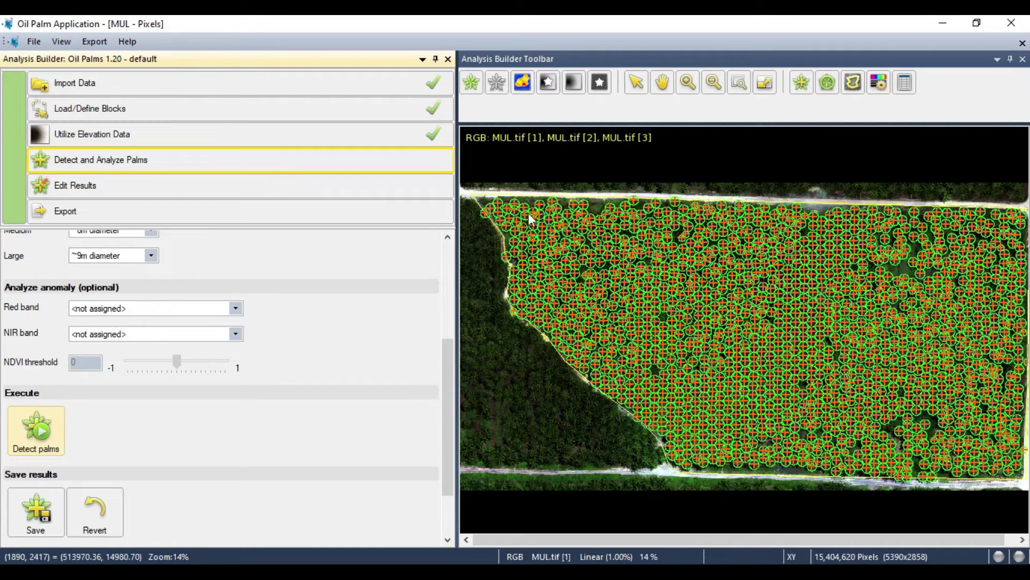
{"action": "scroll", "coordinate": [510, 217], "scroll_direction": "up", "scroll_amount": 3}
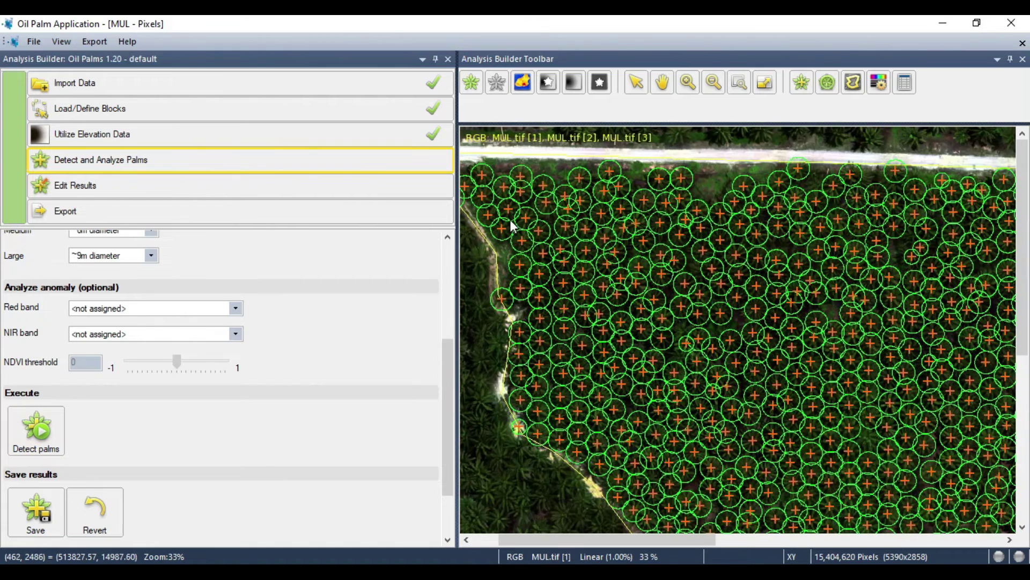
{"action": "left_click_drag", "start_coordinate": [526, 211], "coordinate": [594, 231]}
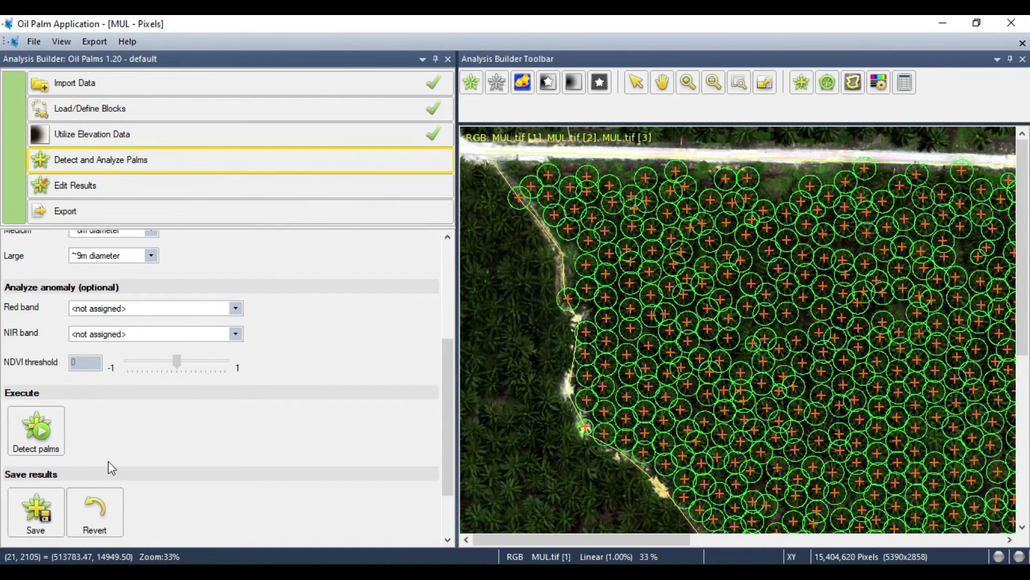
{"action": "left_click", "coordinate": [39, 516]}
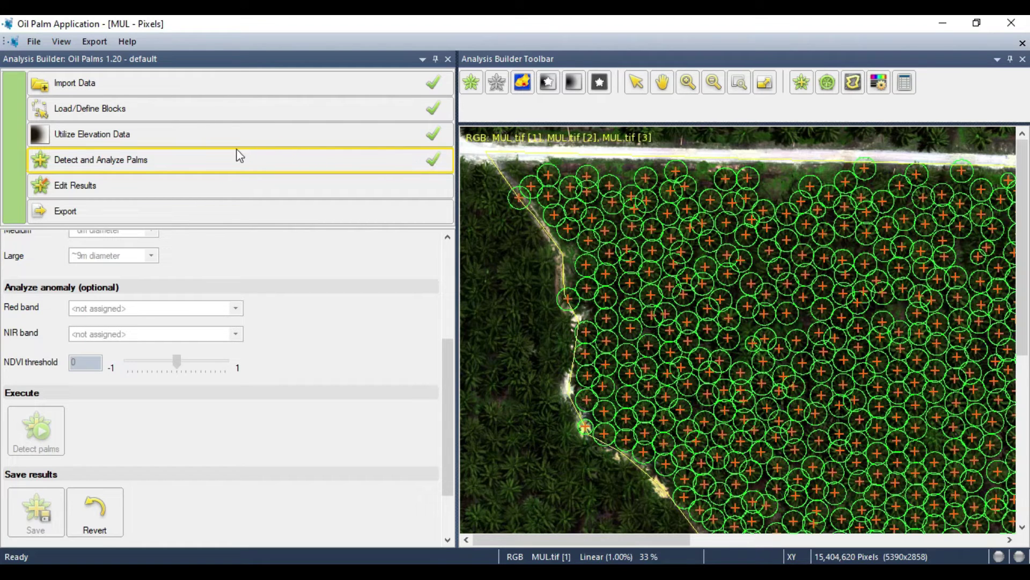
- Go to the results editing stage and remove the wrongly detected palm on the boundary path near the block's upper-left corner
{"action": "left_click", "coordinate": [75, 188]}
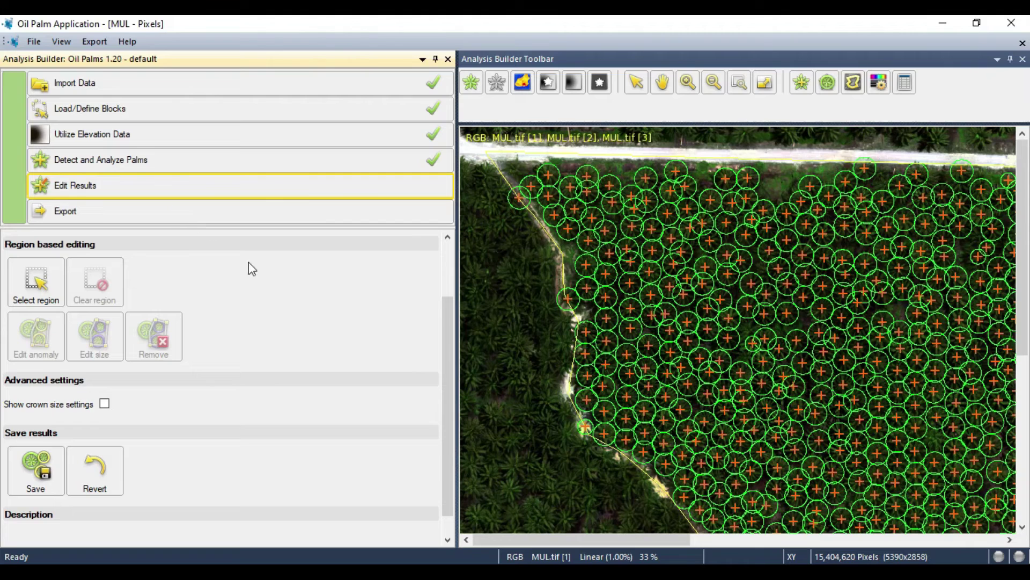
{"action": "scroll", "coordinate": [419, 276], "scroll_direction": "up", "scroll_amount": 2}
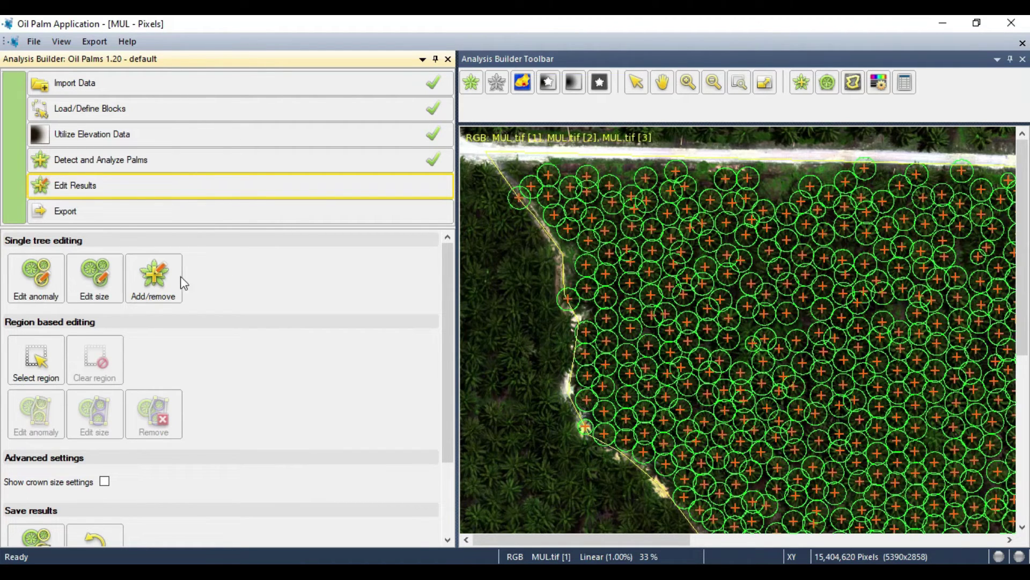
{"action": "left_click", "coordinate": [153, 282]}
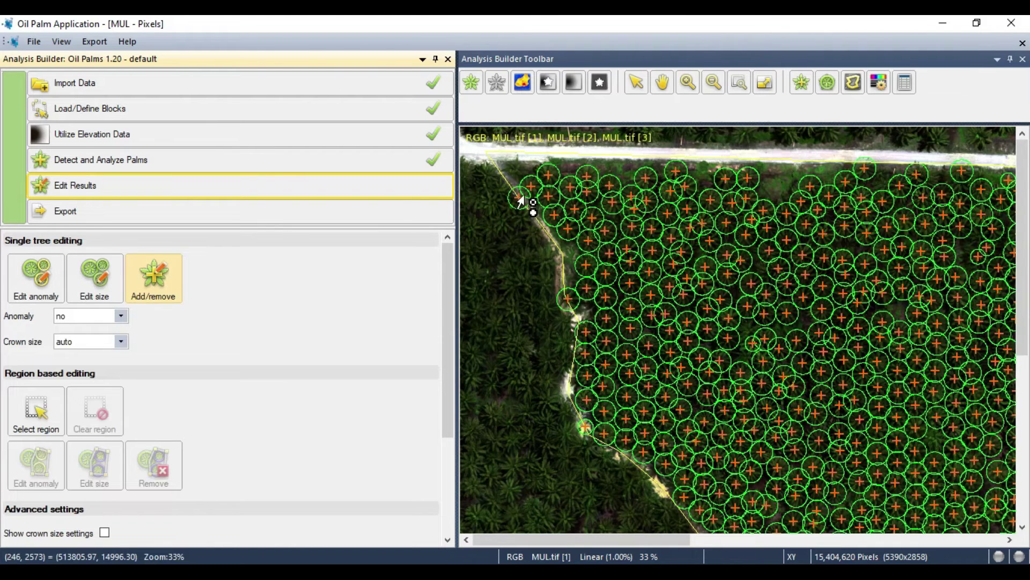
{"action": "scroll", "coordinate": [517, 204], "scroll_direction": "up", "scroll_amount": 1}
{"action": "scroll", "coordinate": [524, 207], "scroll_direction": "up", "scroll_amount": 1}
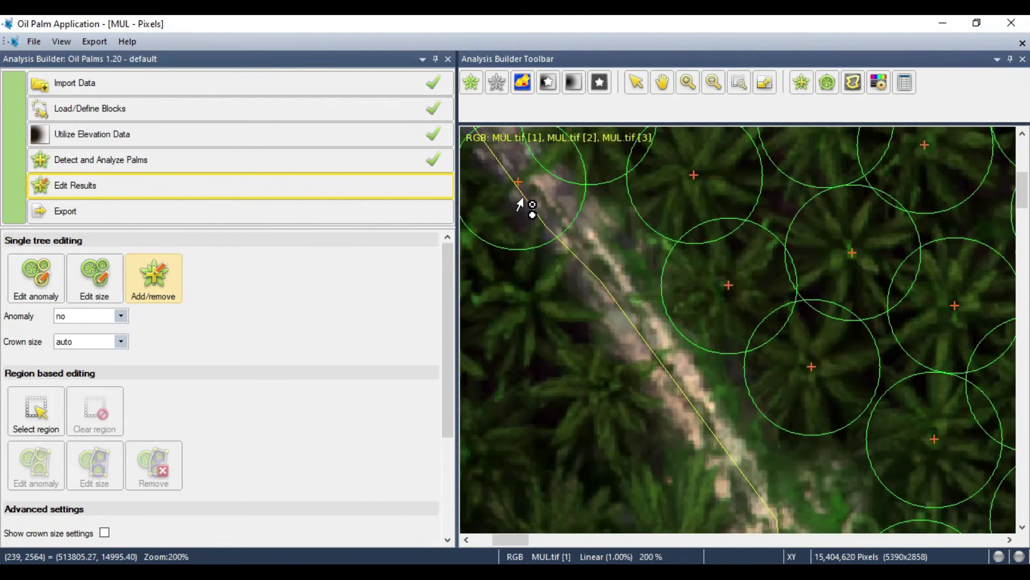
{"action": "scroll", "coordinate": [595, 308], "scroll_direction": "up", "scroll_amount": 1}
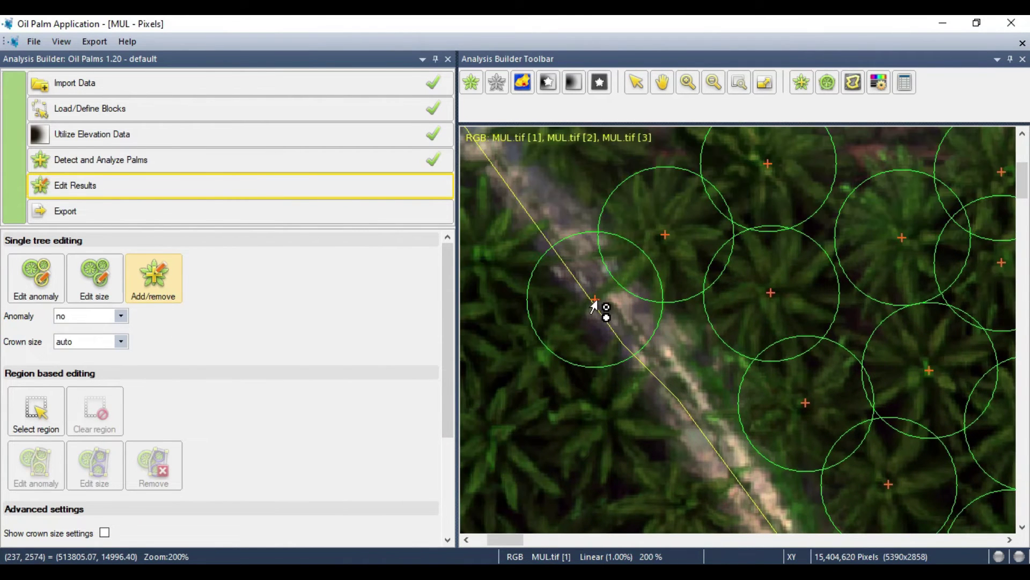
{"action": "left_click", "coordinate": [597, 306]}
- Add the missed palm in the block's upper-left corner between the two roads, with anomaly set to no and automatic crown size
{"action": "scroll", "coordinate": [612, 298], "scroll_direction": "down", "scroll_amount": 2}
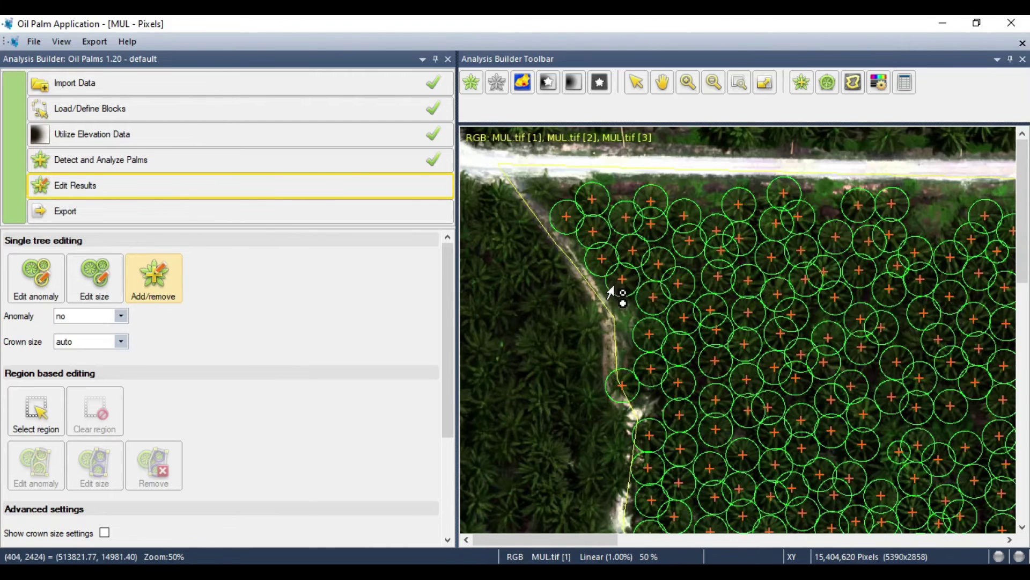
{"action": "scroll", "coordinate": [539, 192], "scroll_direction": "up", "scroll_amount": 2}
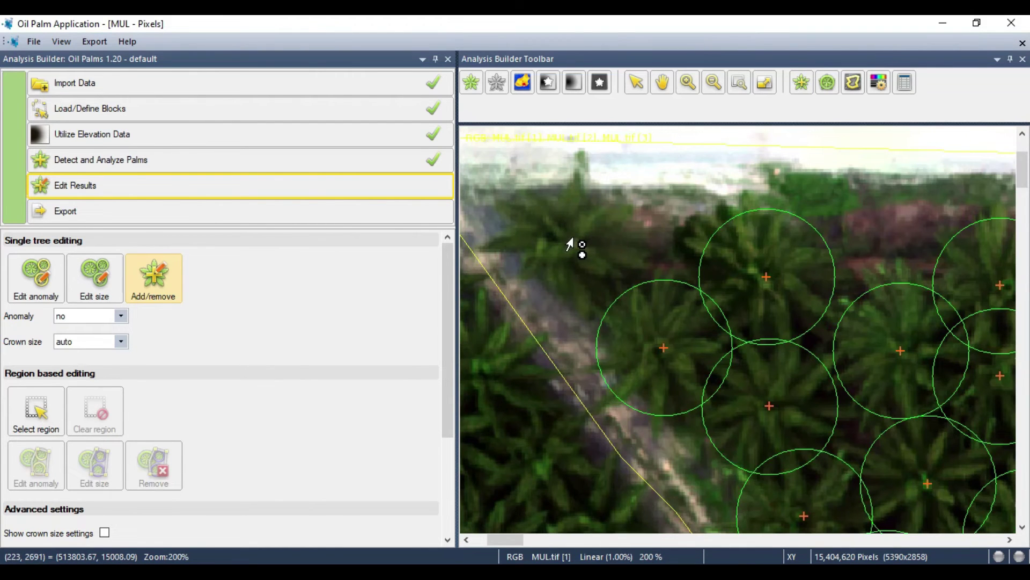
{"action": "left_click", "coordinate": [562, 238]}
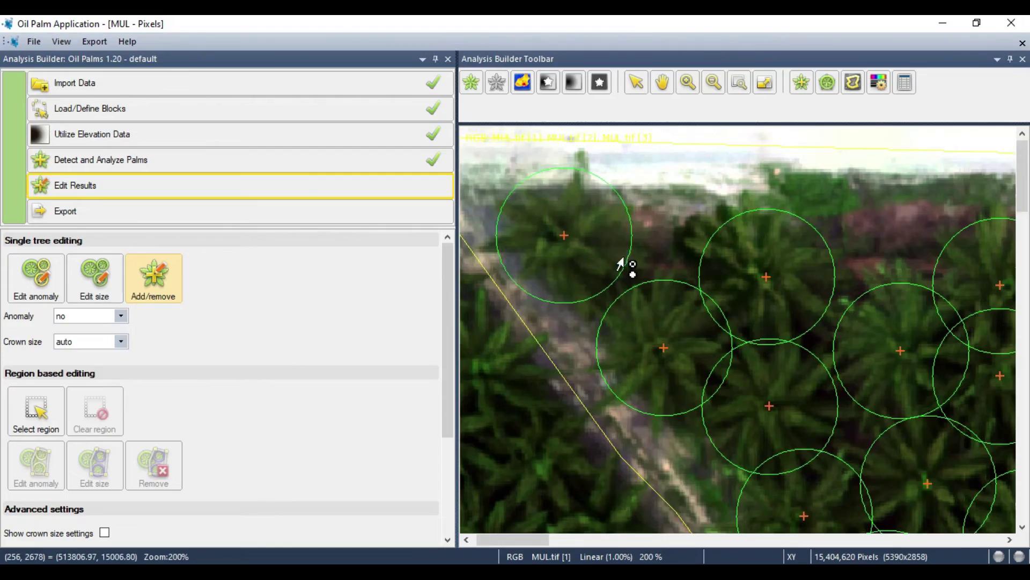
- Examine the detected palms along the block's upper, right and lower edges for missed or wrong detections
{"action": "scroll", "coordinate": [622, 263], "scroll_direction": "down", "scroll_amount": 3}
{"action": "left_click_drag", "start_coordinate": [834, 265], "coordinate": [588, 275]}
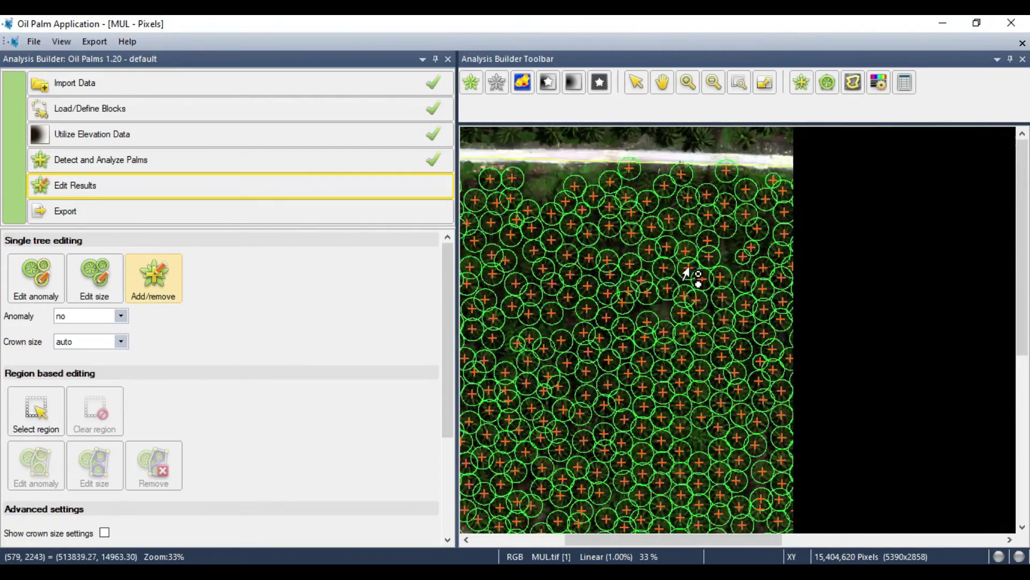
{"action": "left_click_drag", "start_coordinate": [808, 273], "coordinate": [613, 281]}
{"action": "left_click_drag", "start_coordinate": [844, 329], "coordinate": [727, 301]}
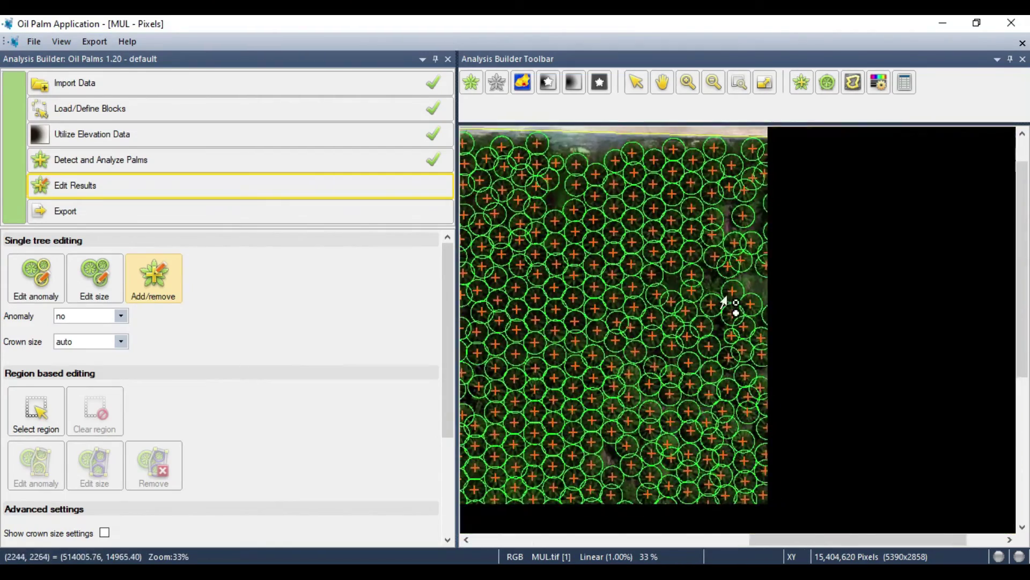
{"action": "left_click_drag", "start_coordinate": [832, 361], "coordinate": [620, 271]}
{"action": "left_click_drag", "start_coordinate": [895, 374], "coordinate": [862, 300]}
{"action": "scroll", "coordinate": [987, 334], "scroll_direction": "up", "scroll_amount": 1}
{"action": "scroll", "coordinate": [987, 333], "scroll_direction": "up", "scroll_amount": 3}
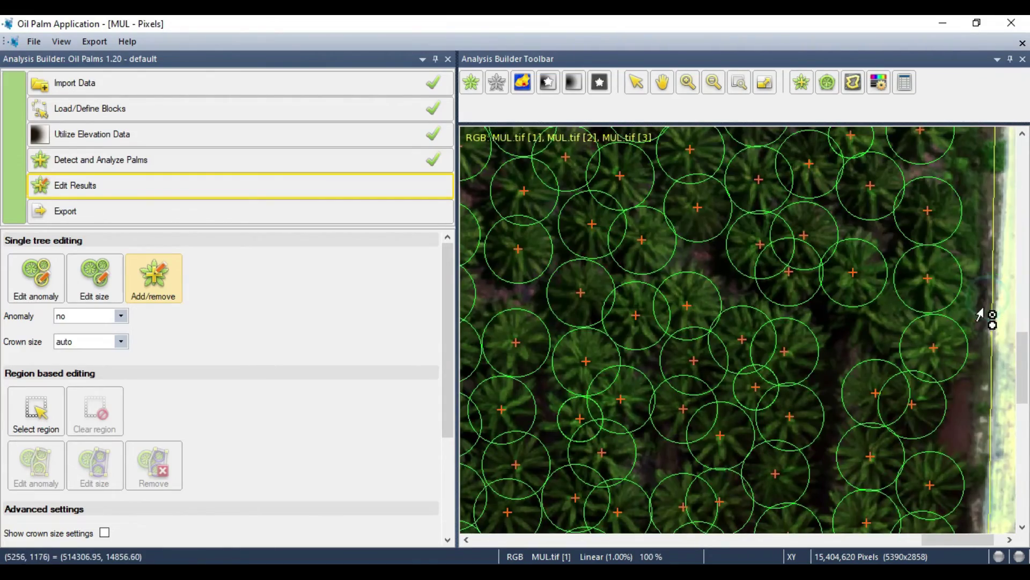
{"action": "scroll", "coordinate": [985, 329], "scroll_direction": "down", "scroll_amount": 3}
{"action": "left_click_drag", "start_coordinate": [754, 456], "coordinate": [831, 213]}
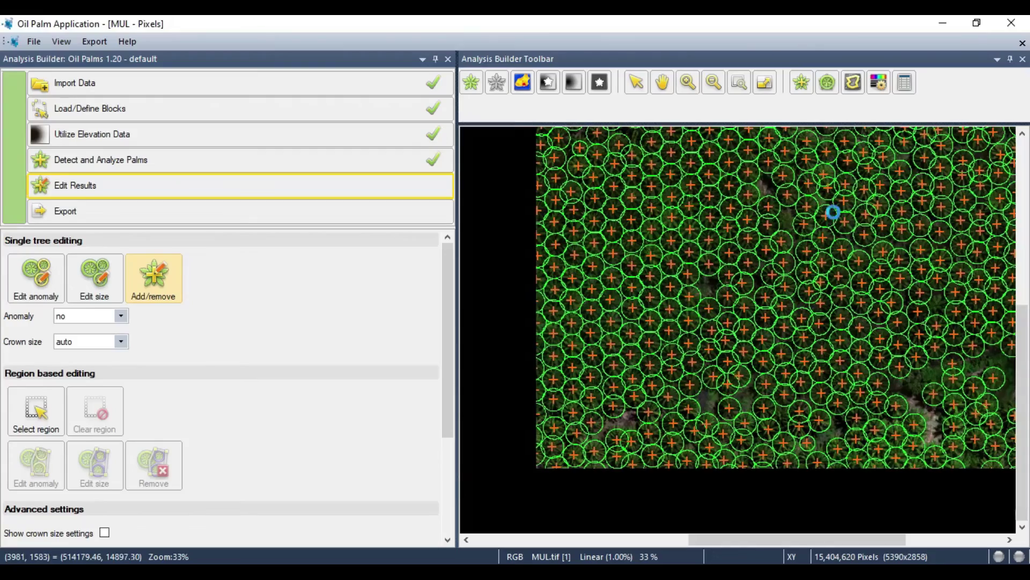
{"action": "left_click_drag", "start_coordinate": [671, 432], "coordinate": [861, 424]}
{"action": "left_click_drag", "start_coordinate": [729, 441], "coordinate": [877, 479]}
{"action": "left_click_drag", "start_coordinate": [703, 419], "coordinate": [831, 463]}
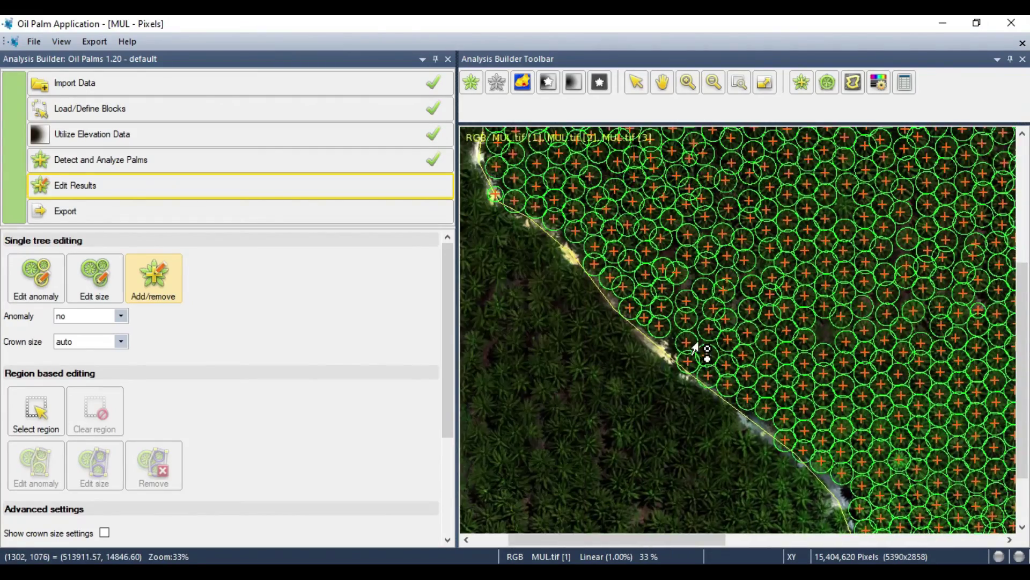
- Remove the wrongly detected small palm on the bright bare spot at the bend of the left boundary path
{"action": "left_click_drag", "start_coordinate": [699, 346], "coordinate": [775, 434]}
{"action": "scroll", "coordinate": [569, 279], "scroll_direction": "up", "scroll_amount": 5}
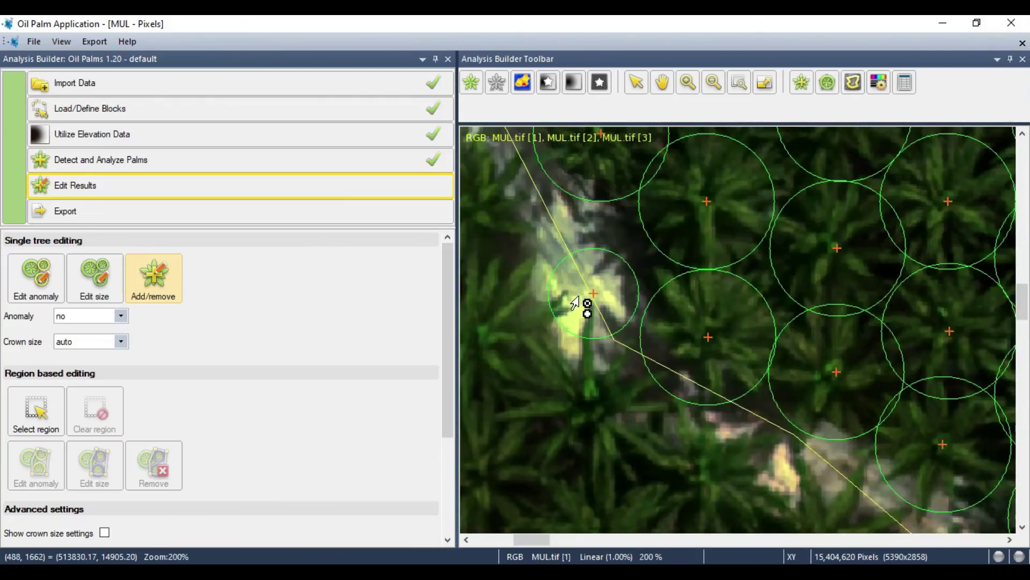
{"action": "scroll", "coordinate": [589, 300], "scroll_direction": "down", "scroll_amount": 3}
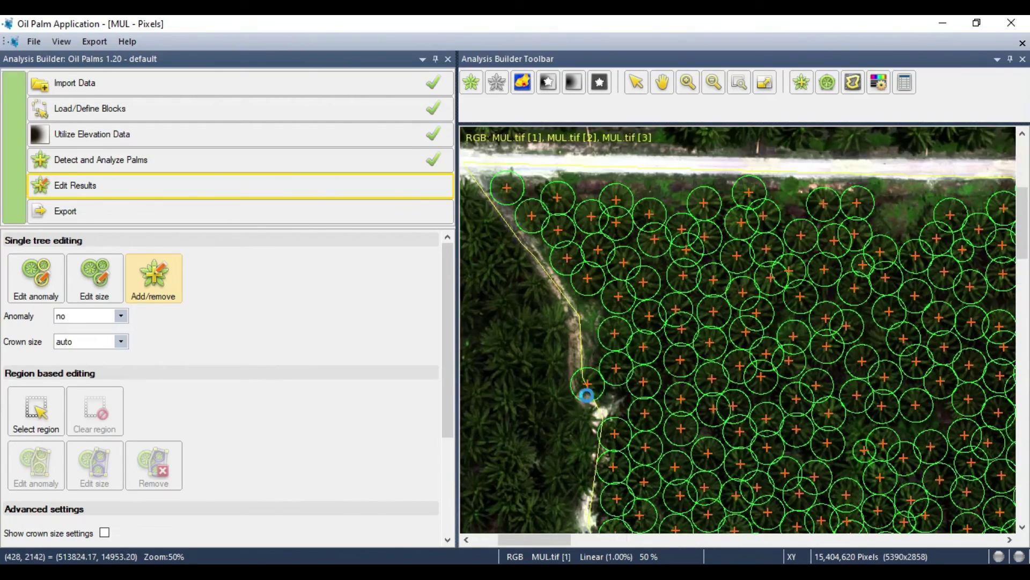
- Check the remaining palms along the left path and inside the block, and save the edited results
{"action": "scroll", "coordinate": [587, 396], "scroll_direction": "up", "scroll_amount": 3}
{"action": "scroll", "coordinate": [590, 354], "scroll_direction": "down", "scroll_amount": 3}
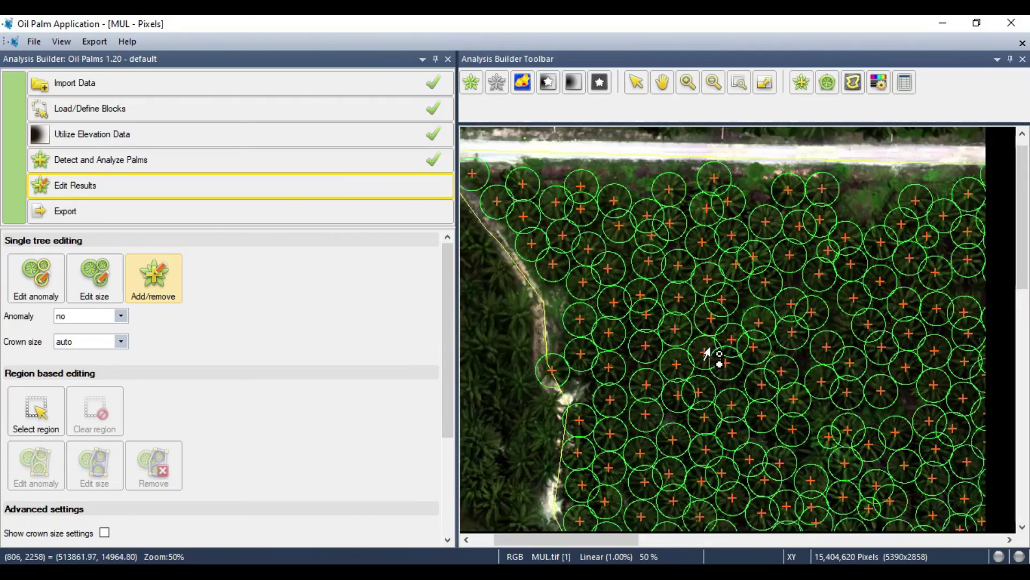
{"action": "left_click_drag", "start_coordinate": [706, 353], "coordinate": [601, 334]}
{"action": "left_click_drag", "start_coordinate": [802, 372], "coordinate": [601, 318]}
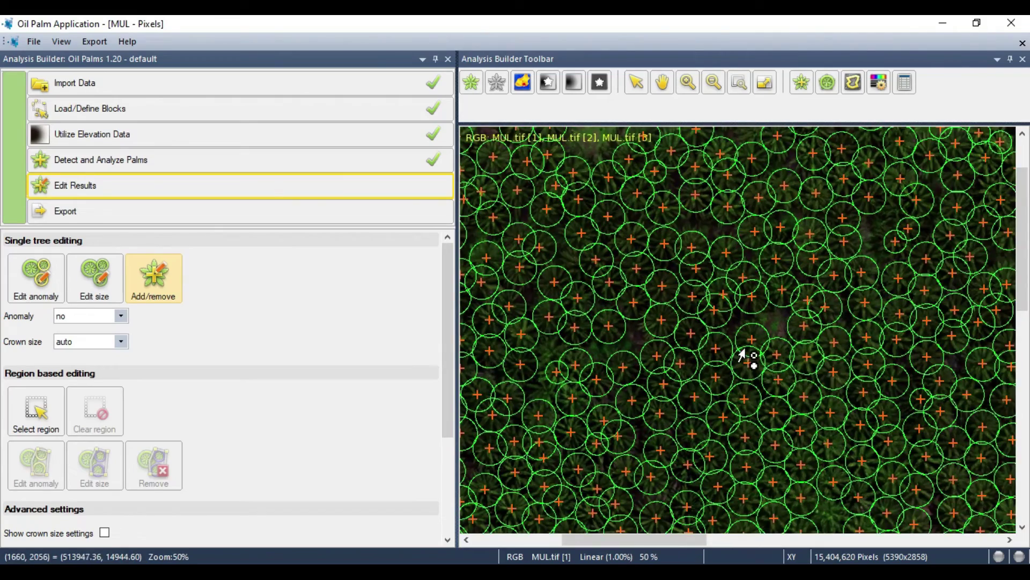
{"action": "scroll", "coordinate": [749, 356], "scroll_direction": "down", "scroll_amount": 1}
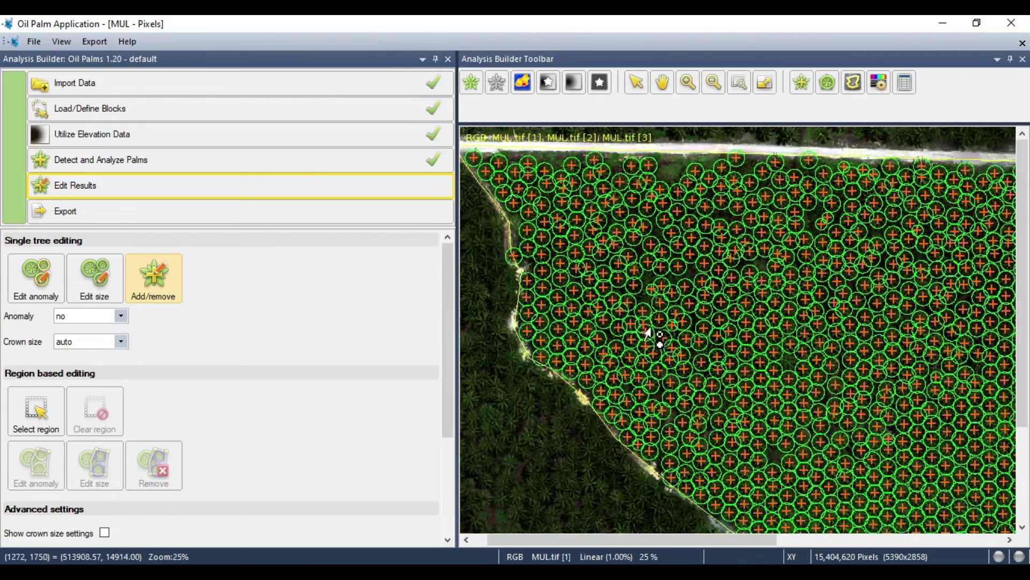
{"action": "left_click_drag", "start_coordinate": [450, 307], "coordinate": [440, 405]}
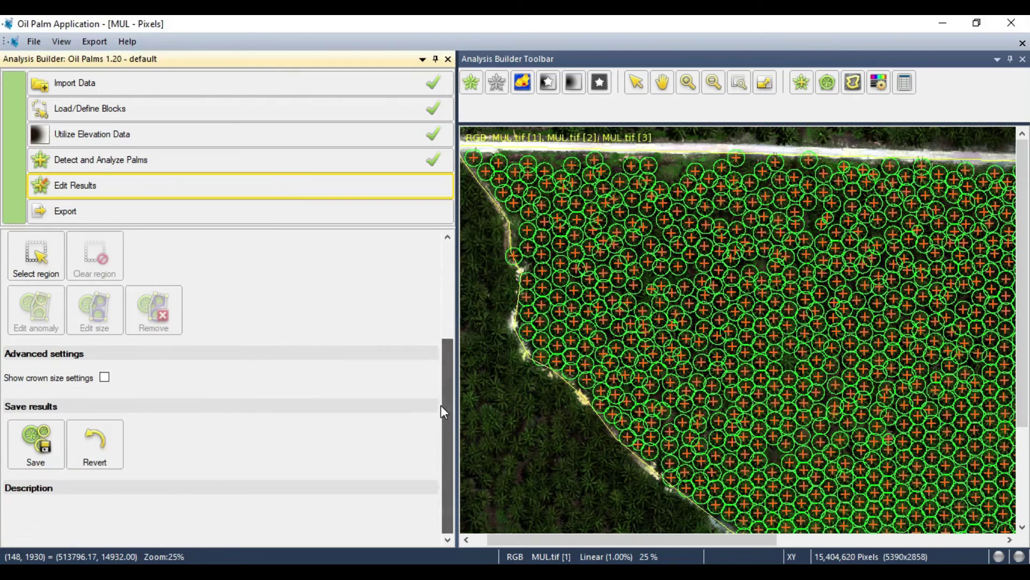
{"action": "left_click", "coordinate": [37, 449]}
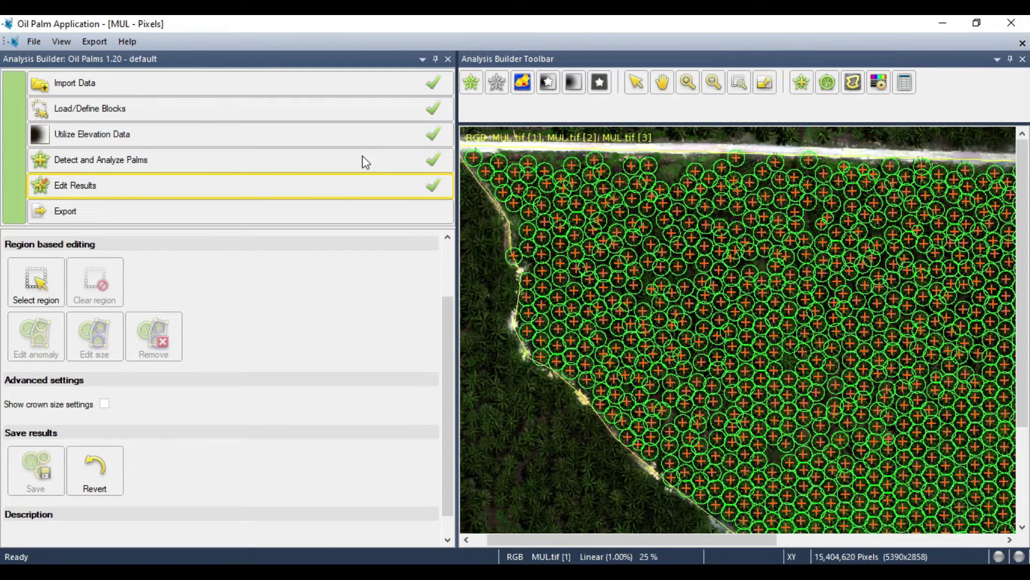
- Go to the export stage and include tree crowns (.shp), blocks (.shp) and the report (.pdf) along with the tree centers
{"action": "left_click", "coordinate": [61, 213]}
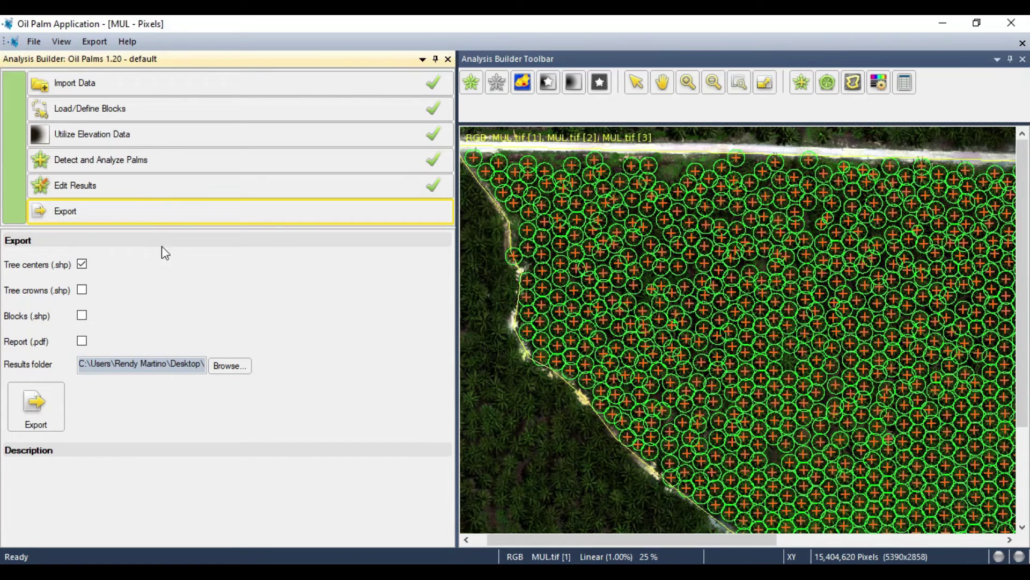
{"action": "mouse_move", "coordinate": [60, 267]}
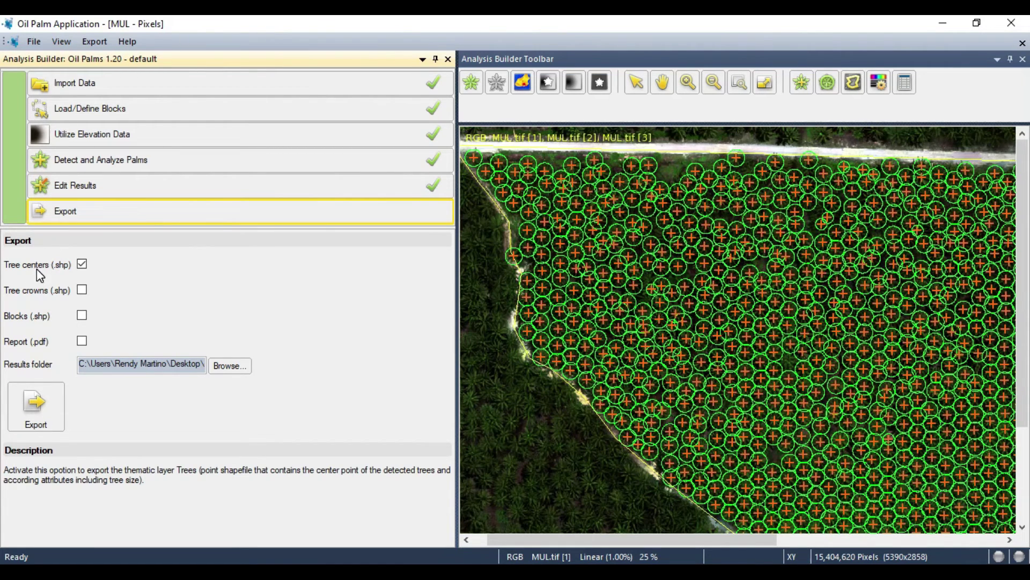
{"action": "mouse_move", "coordinate": [32, 292]}
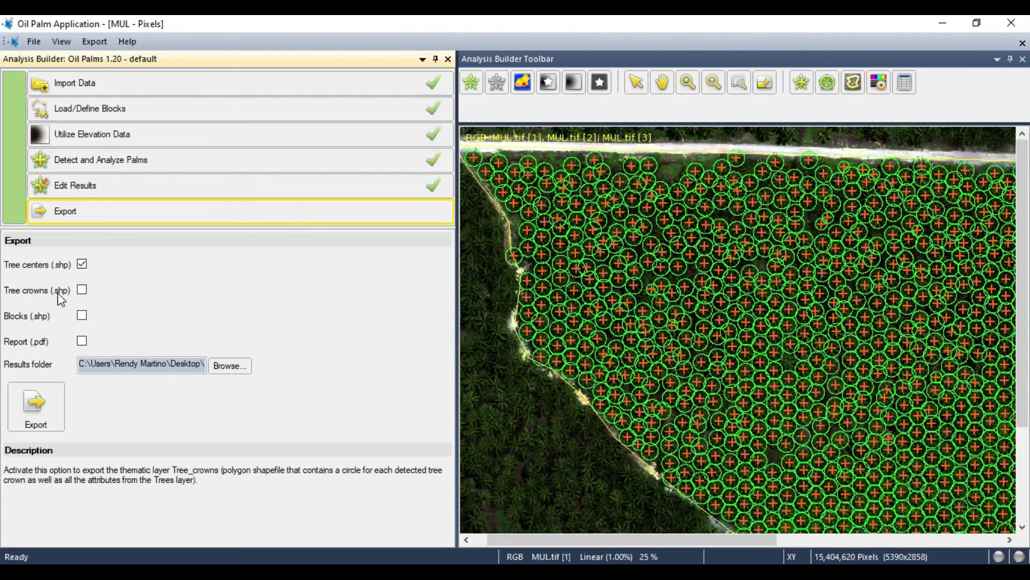
{"action": "left_click", "coordinate": [79, 290]}
{"action": "mouse_move", "coordinate": [21, 317]}
{"action": "left_click", "coordinate": [80, 315]}
{"action": "mouse_move", "coordinate": [81, 340]}
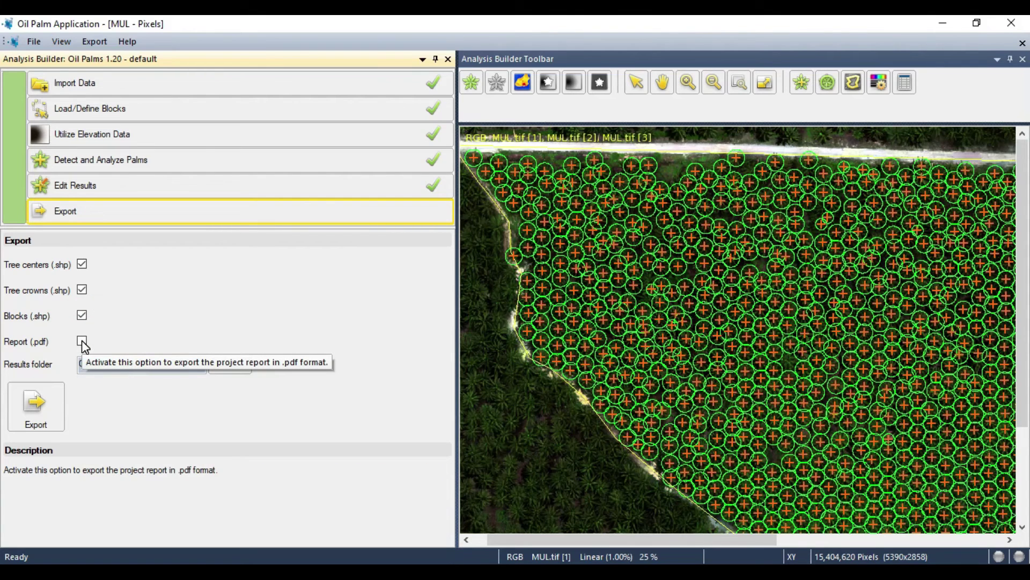
{"action": "left_click", "coordinate": [82, 341]}
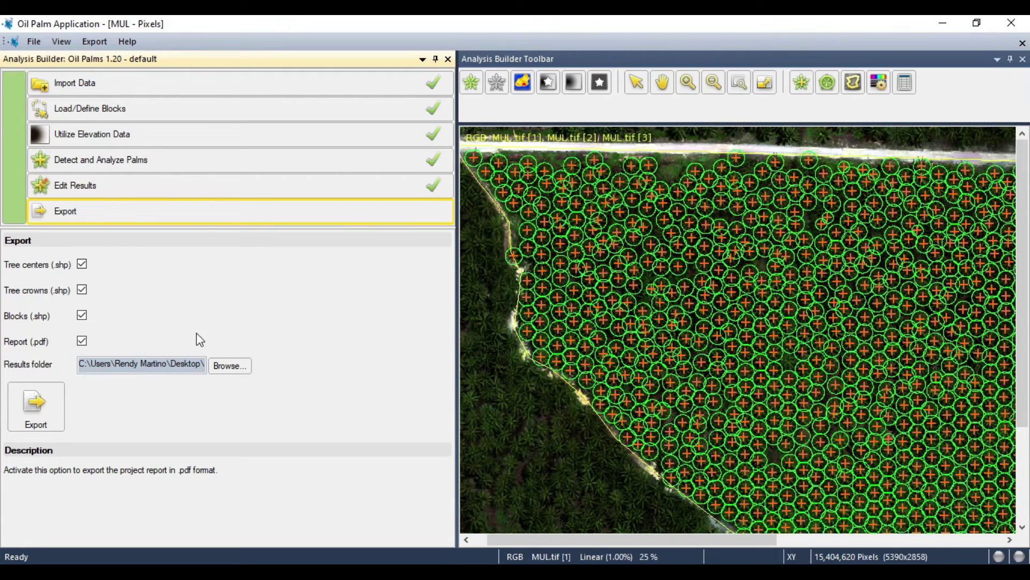
- Set the results folder for the export to D:\06 GIS\Report
{"action": "left_click", "coordinate": [231, 367]}
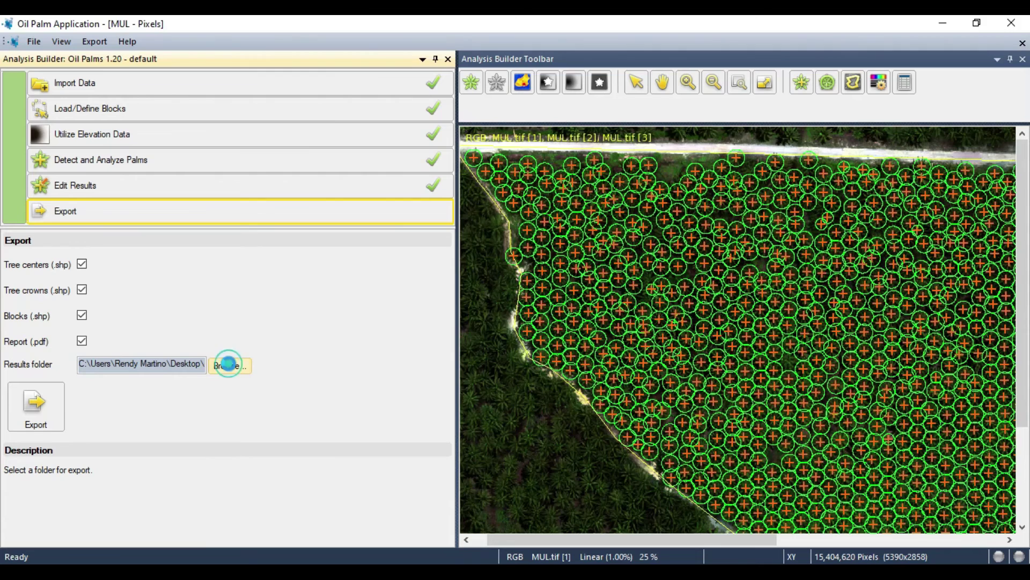
{"action": "left_click", "coordinate": [412, 286]}
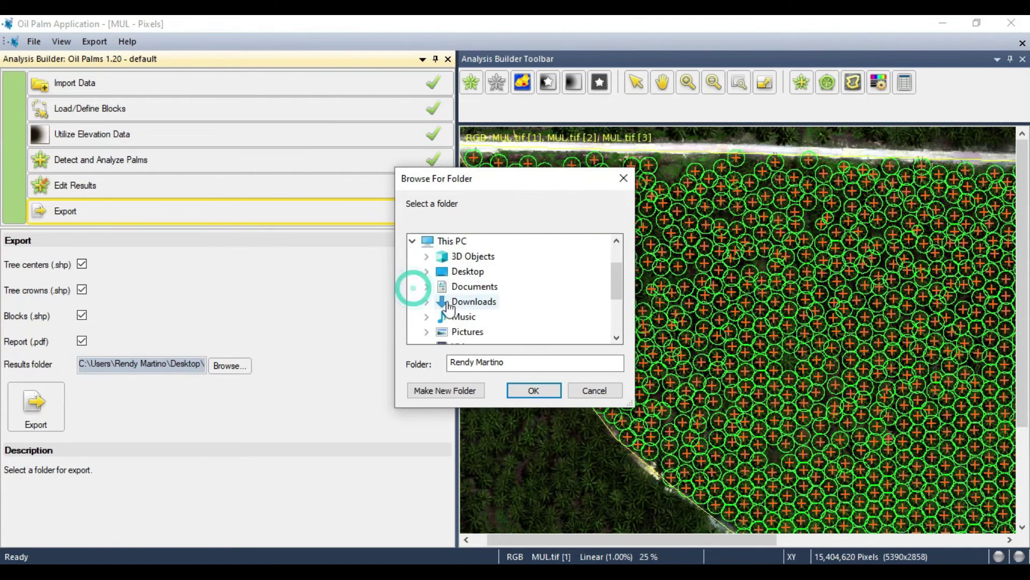
{"action": "scroll", "coordinate": [435, 304], "scroll_direction": "down", "scroll_amount": 2}
{"action": "double_click", "coordinate": [460, 295]}
{"action": "scroll", "coordinate": [460, 299], "scroll_direction": "down", "scroll_amount": 1}
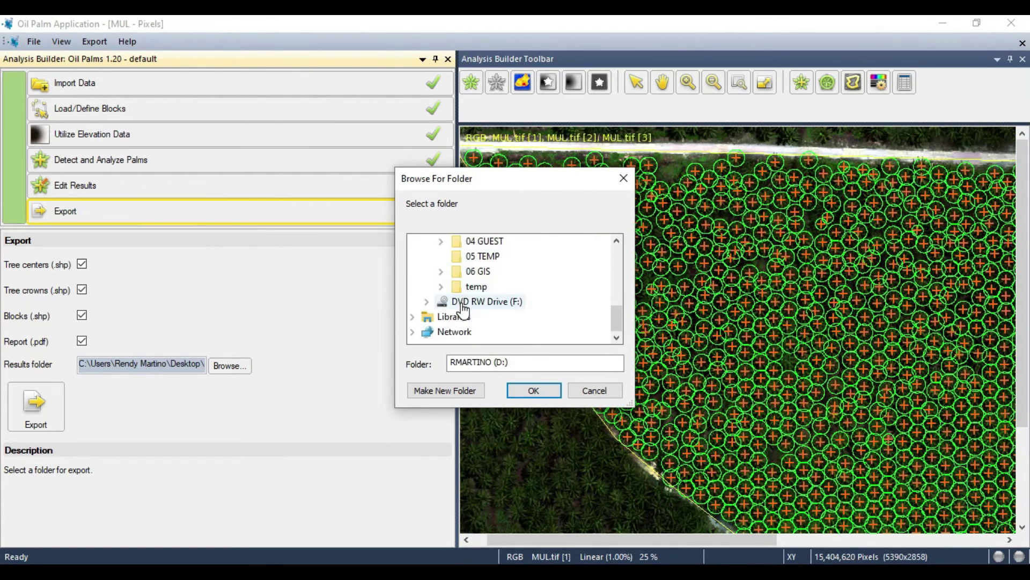
{"action": "double_click", "coordinate": [445, 271]}
{"action": "scroll", "coordinate": [472, 306], "scroll_direction": "down", "scroll_amount": 1}
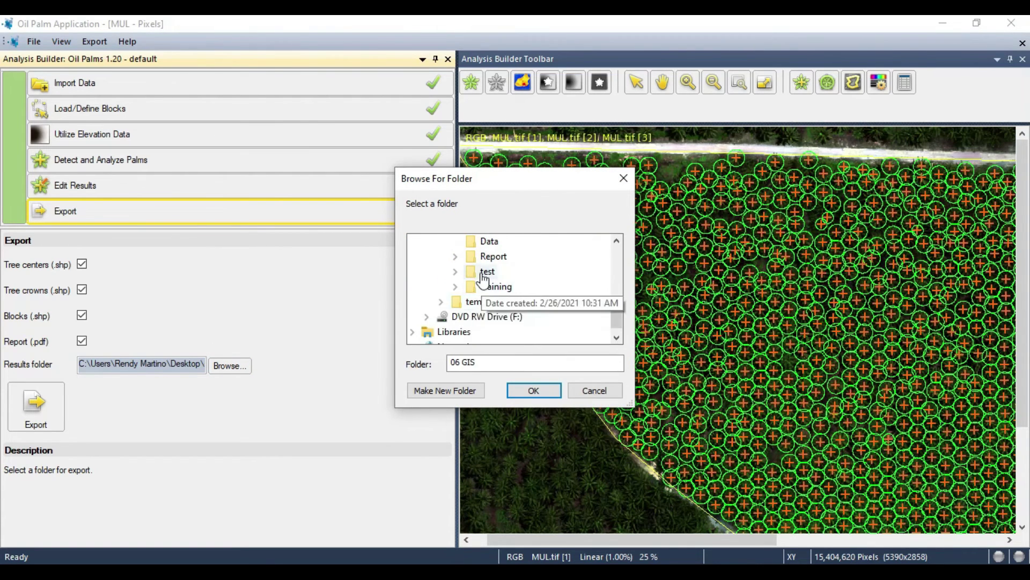
{"action": "scroll", "coordinate": [486, 265], "scroll_direction": "up", "scroll_amount": 1}
{"action": "double_click", "coordinate": [494, 302]}
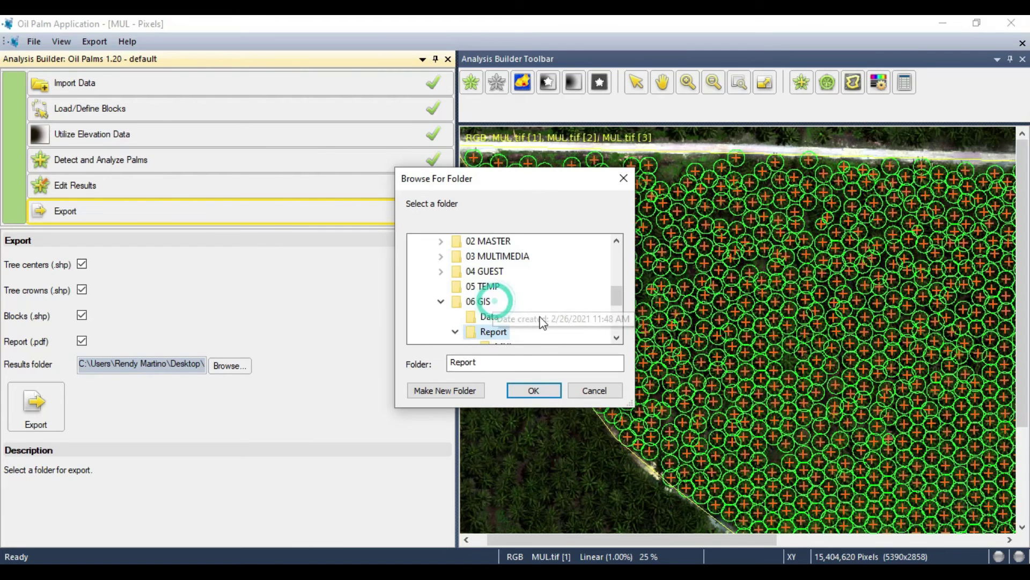
{"action": "left_click", "coordinate": [542, 391]}
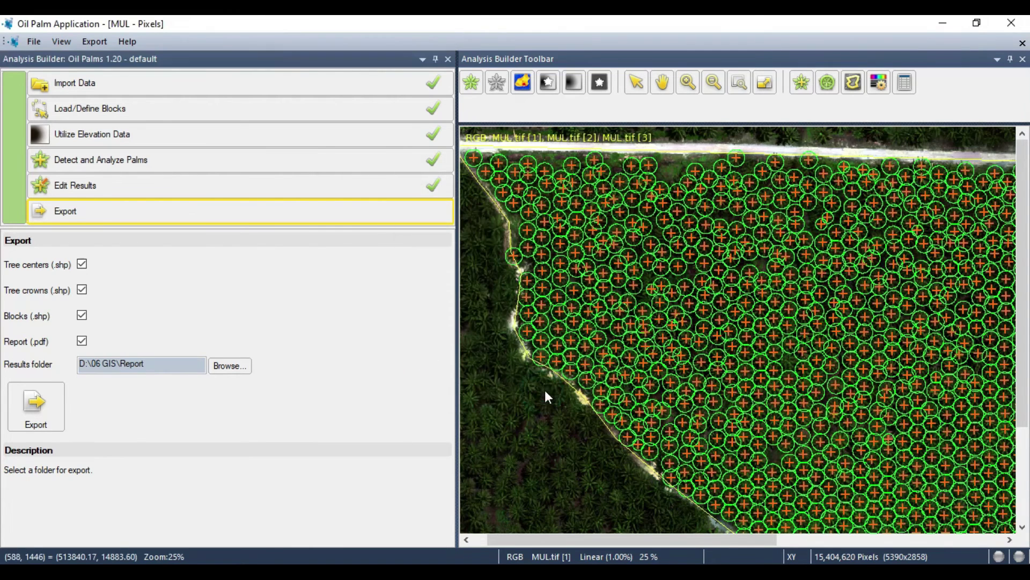
- Export the tree centers, tree crowns, blocks and report, overwriting the files already in the results folder
{"action": "left_click", "coordinate": [34, 422]}
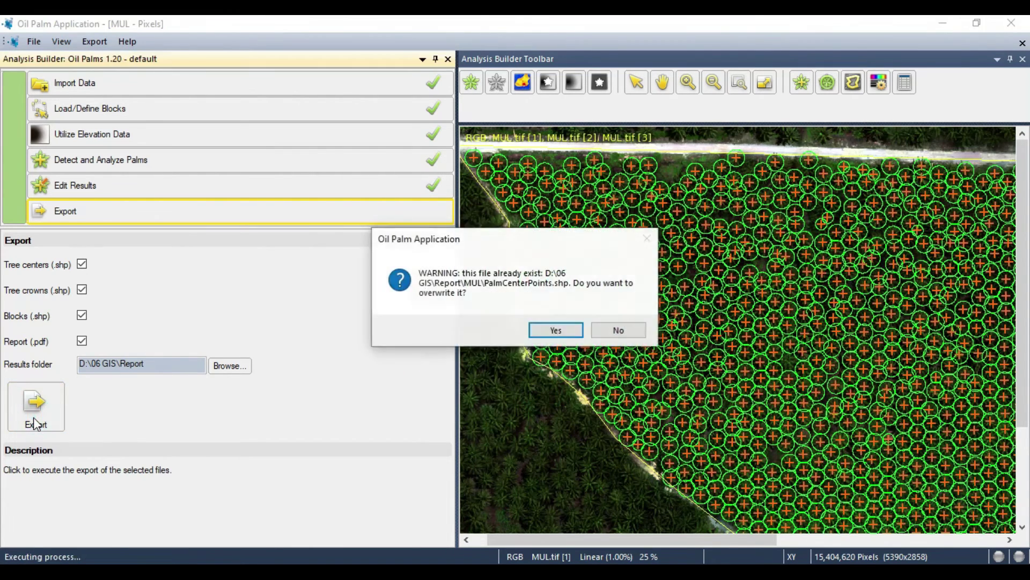
{"action": "left_click", "coordinate": [548, 333]}
{"action": "left_click", "coordinate": [550, 329]}
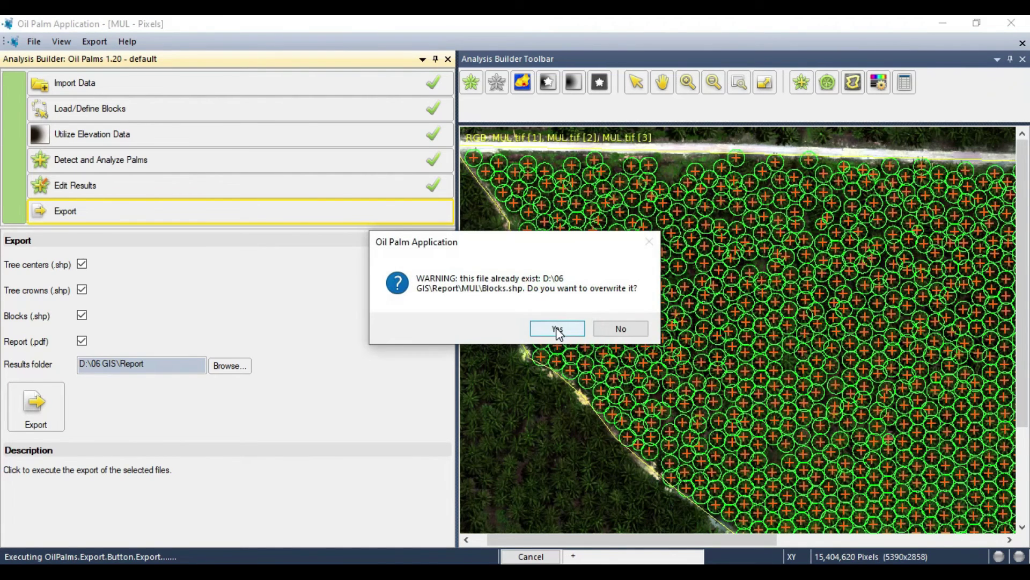
{"action": "left_click", "coordinate": [558, 329]}
{"action": "left_click", "coordinate": [556, 332]}
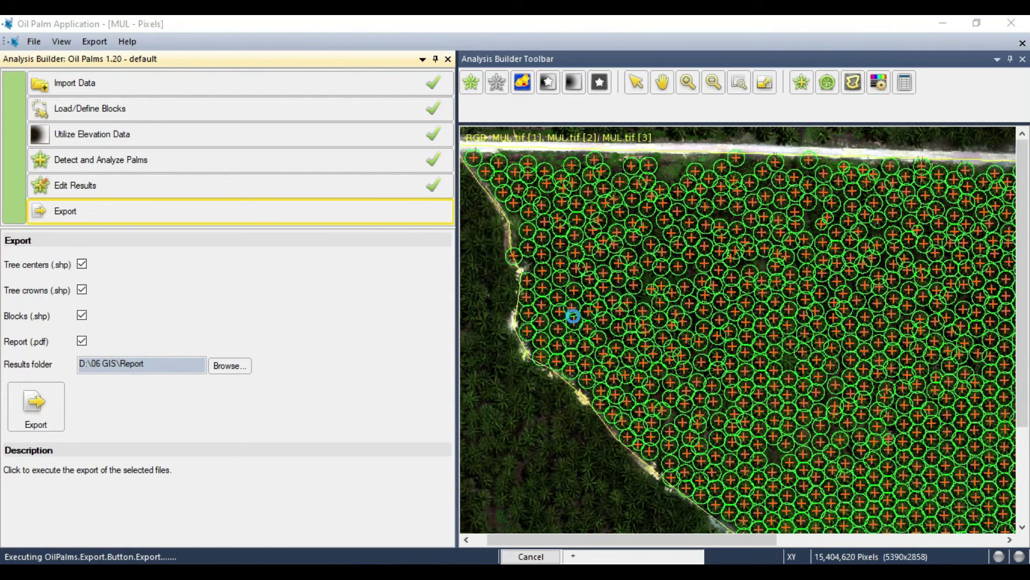
{"action": "left_click", "coordinate": [623, 321]}
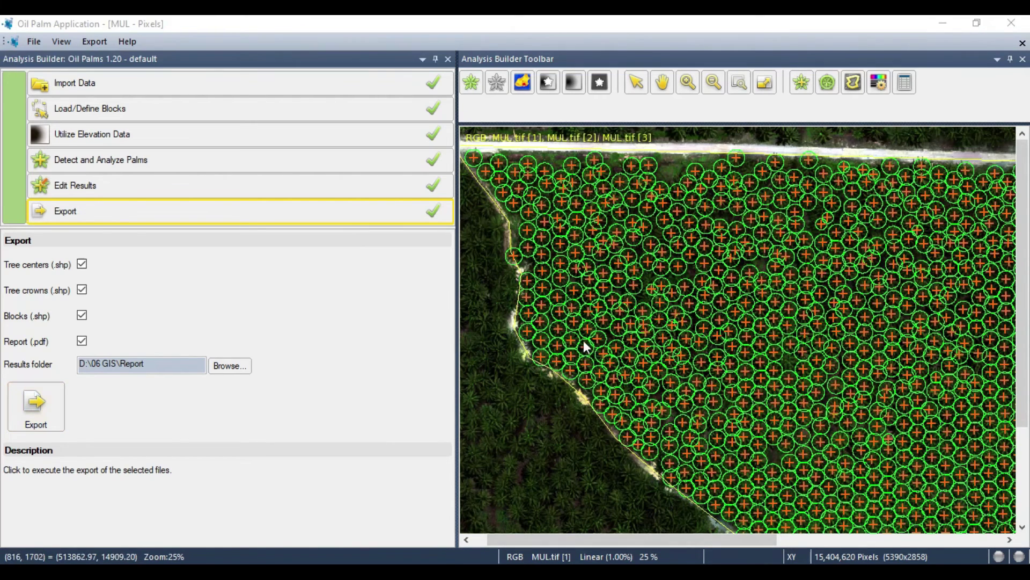
- Switch to File Explorer and open the exported results folder D:\06 GIS\Report\MUL
{"action": "key", "text": "super+e"}
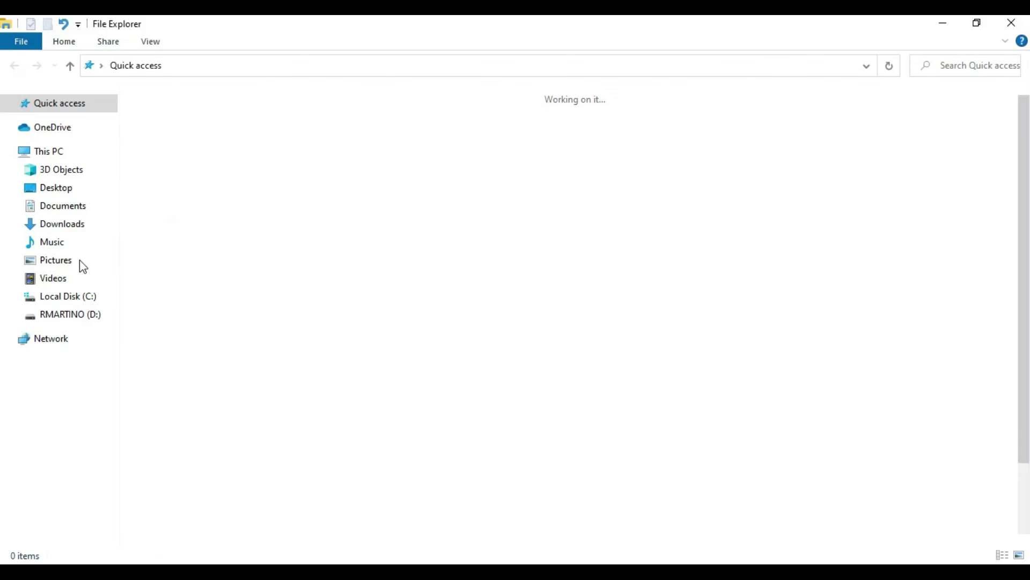
{"action": "left_click", "coordinate": [70, 315]}
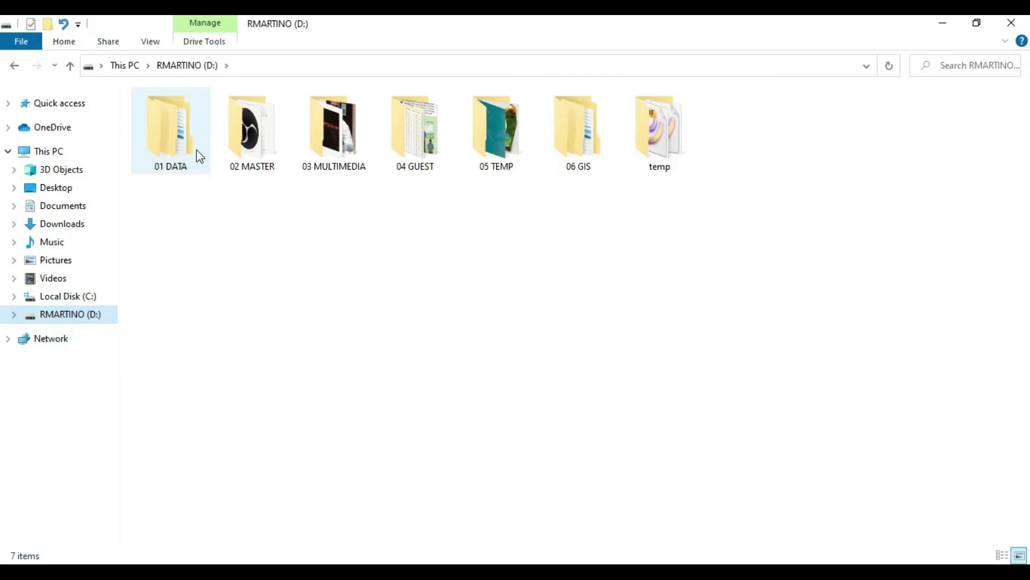
{"action": "left_click", "coordinate": [602, 157]}
{"action": "double_click", "coordinate": [601, 153]}
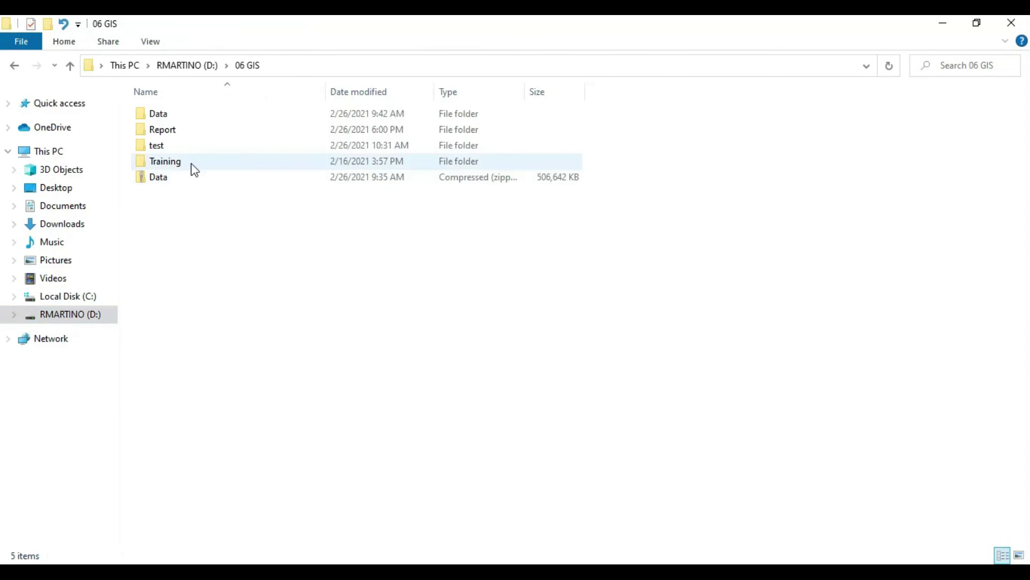
{"action": "double_click", "coordinate": [168, 131]}
{"action": "double_click", "coordinate": [164, 117]}
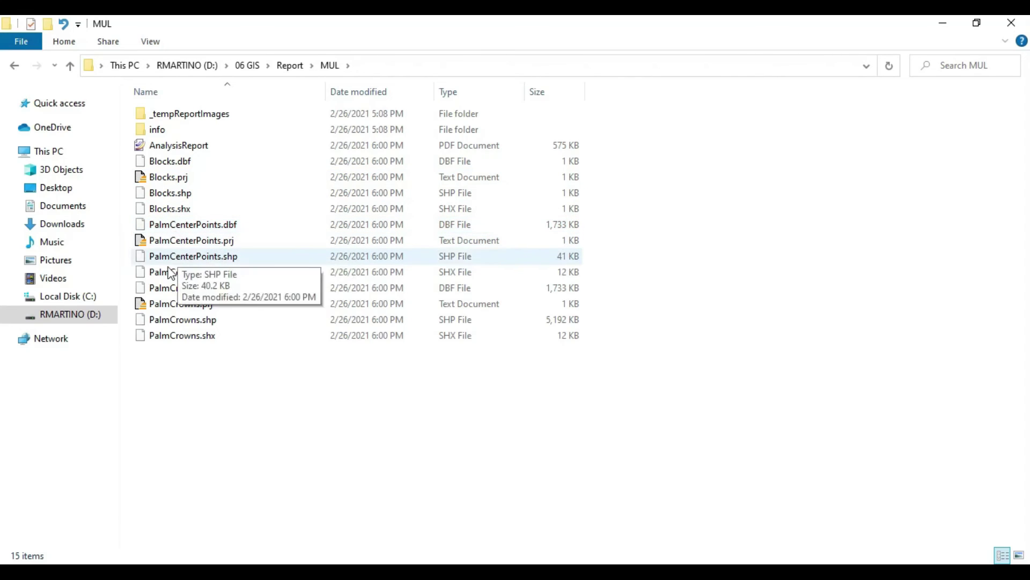
- Open the AnalysisReport PDF and review its general project information, analysis settings and blocks summary
{"action": "left_click", "coordinate": [181, 149]}
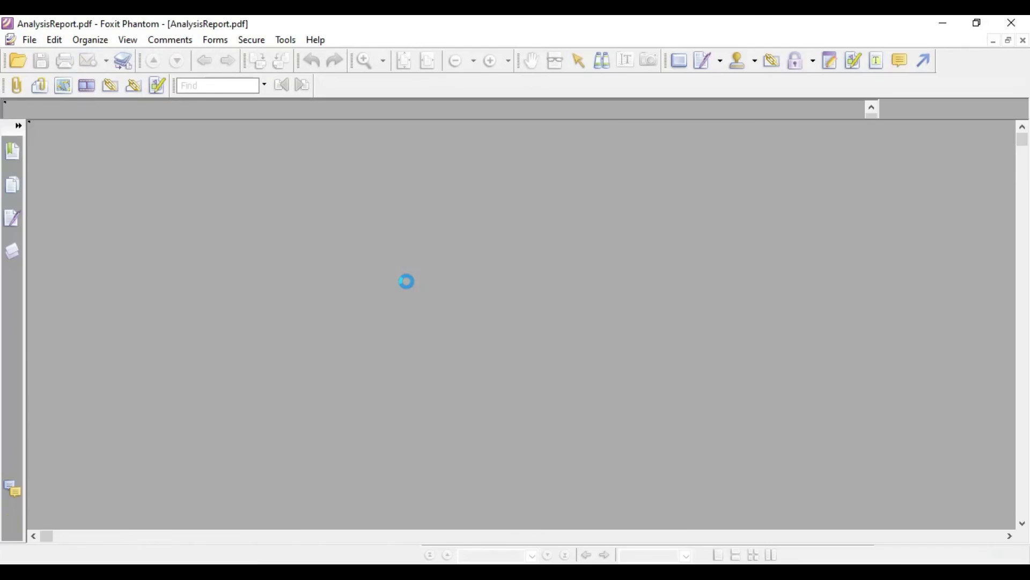
{"action": "scroll", "coordinate": [408, 284], "scroll_direction": "down", "scroll_amount": 2}
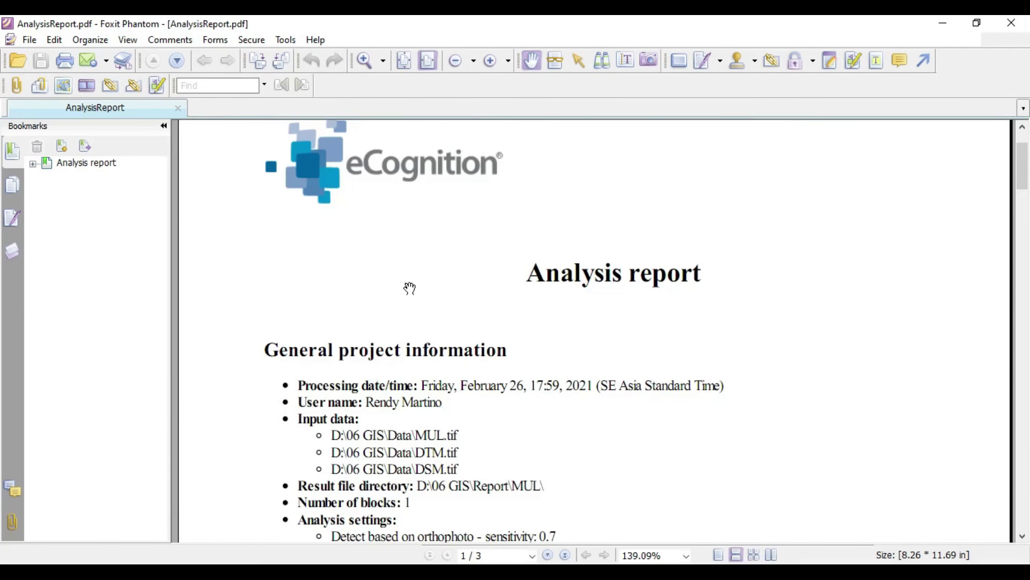
{"action": "scroll", "coordinate": [409, 289], "scroll_direction": "down", "scroll_amount": 8}
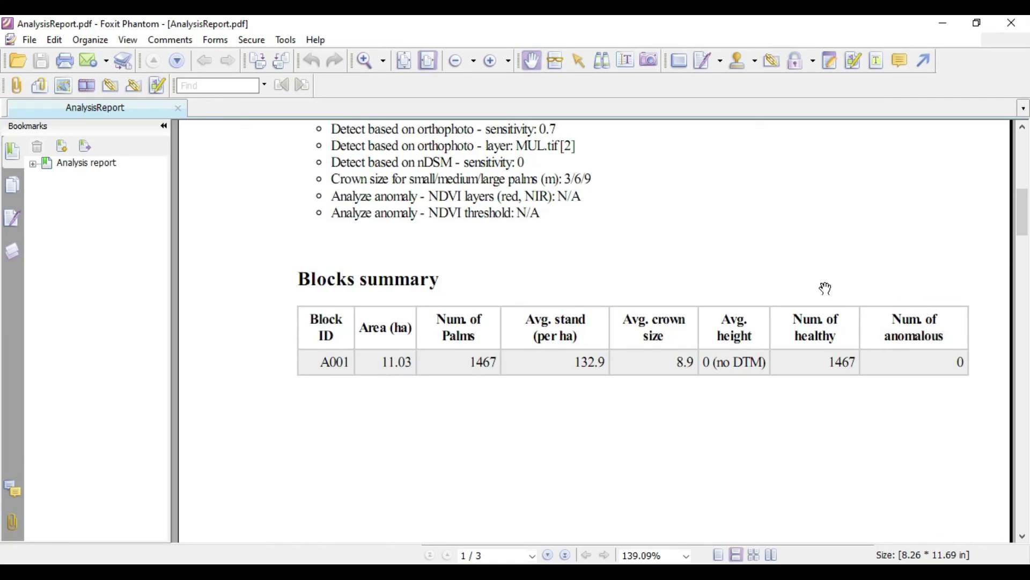
{"action": "scroll", "coordinate": [583, 289], "scroll_direction": "up", "scroll_amount": 5}
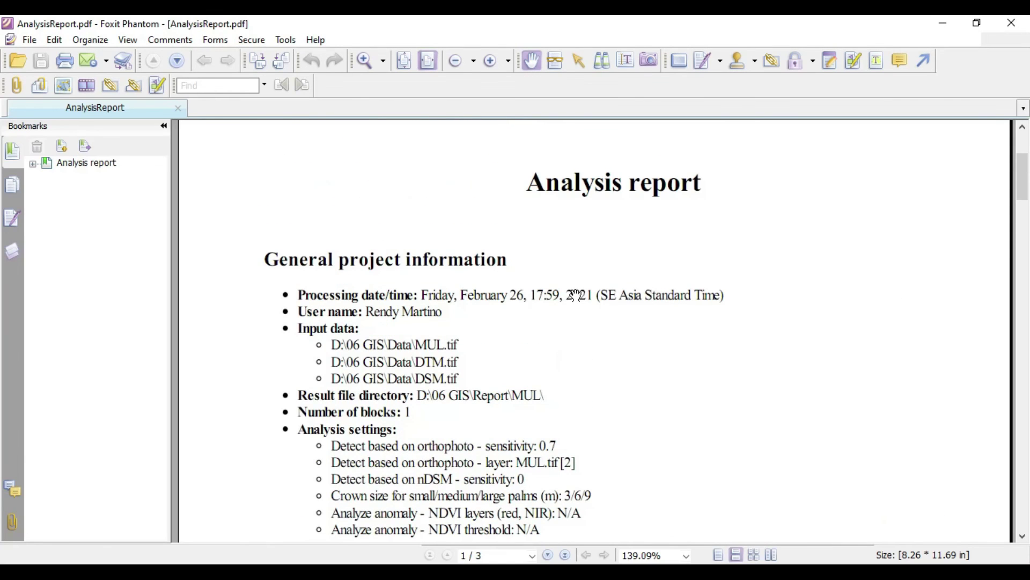